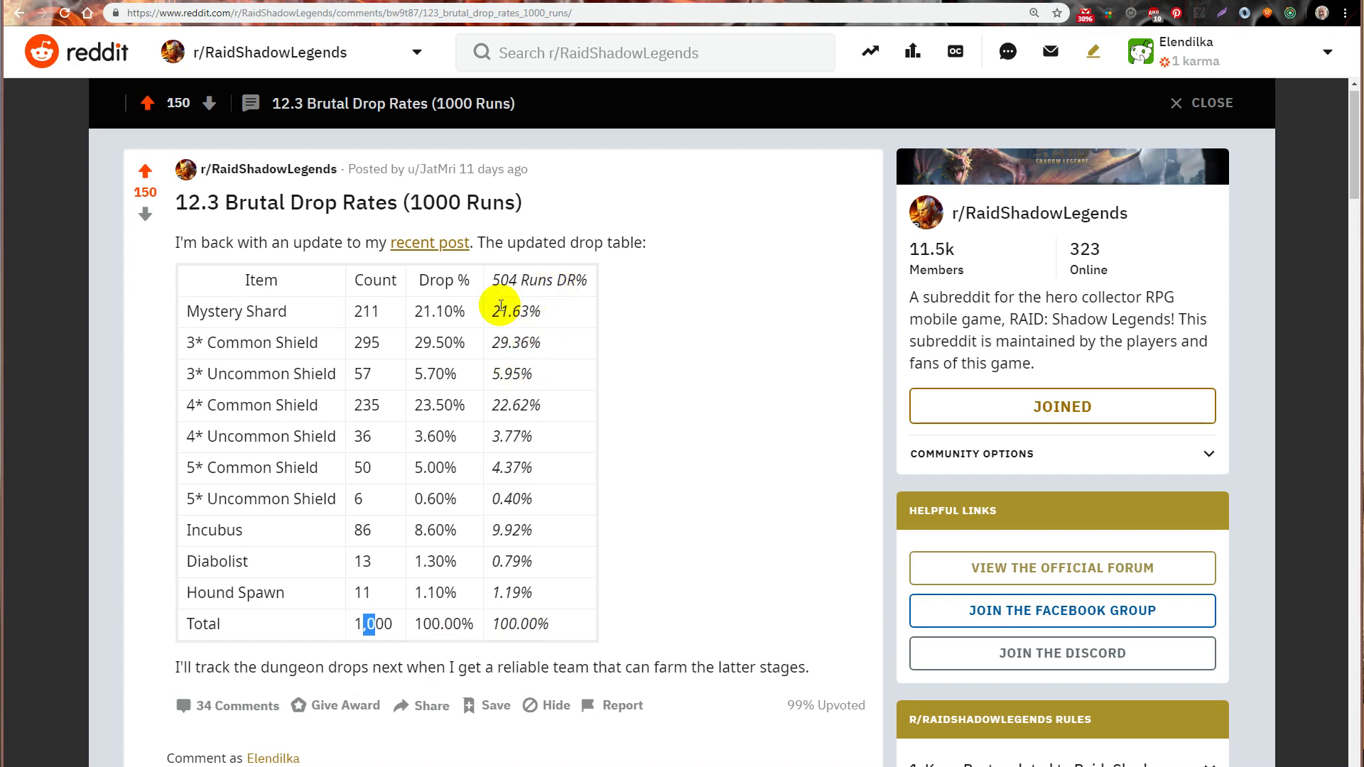
Step: Examine the Drop % and 504 Runs DR% columns of the 12.3 Brutal drop table
drag(501, 280, 538, 280)
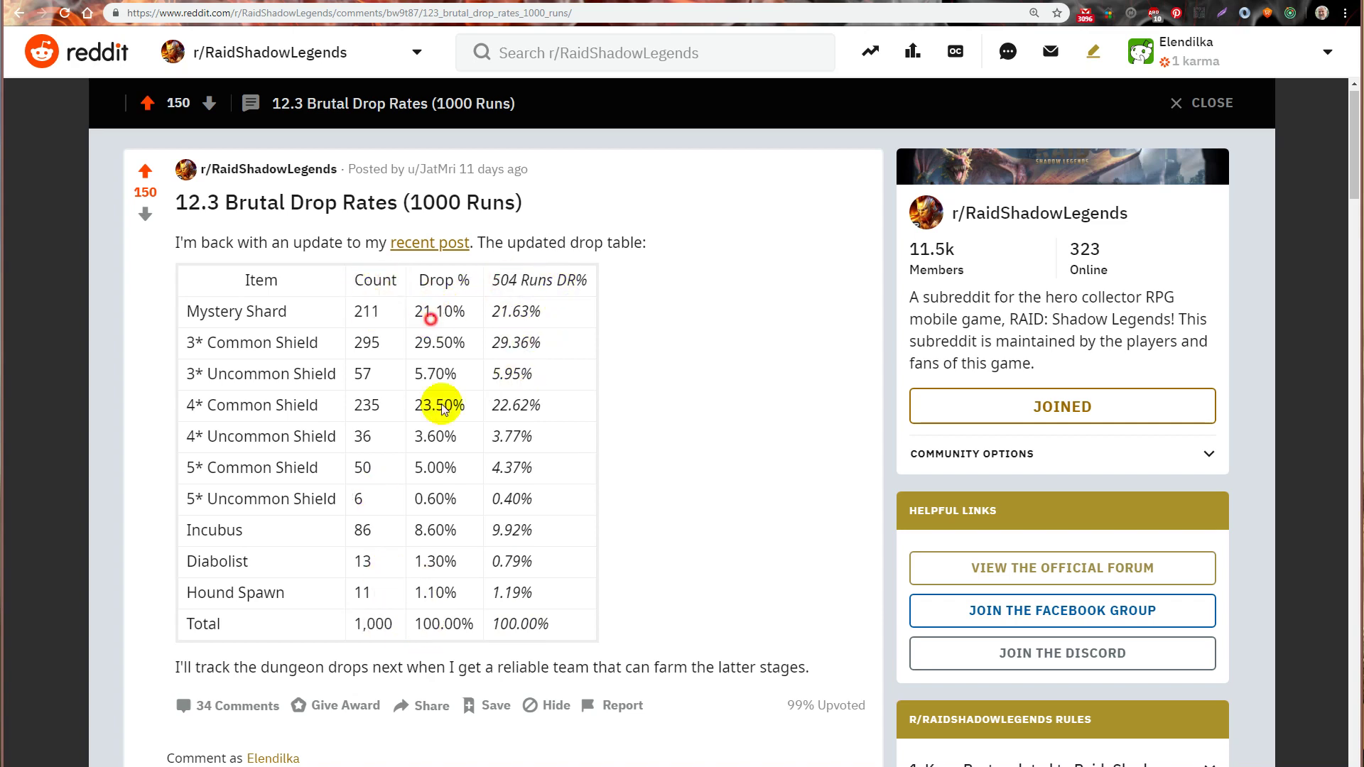
drag(441, 313, 478, 597)
click(440, 284)
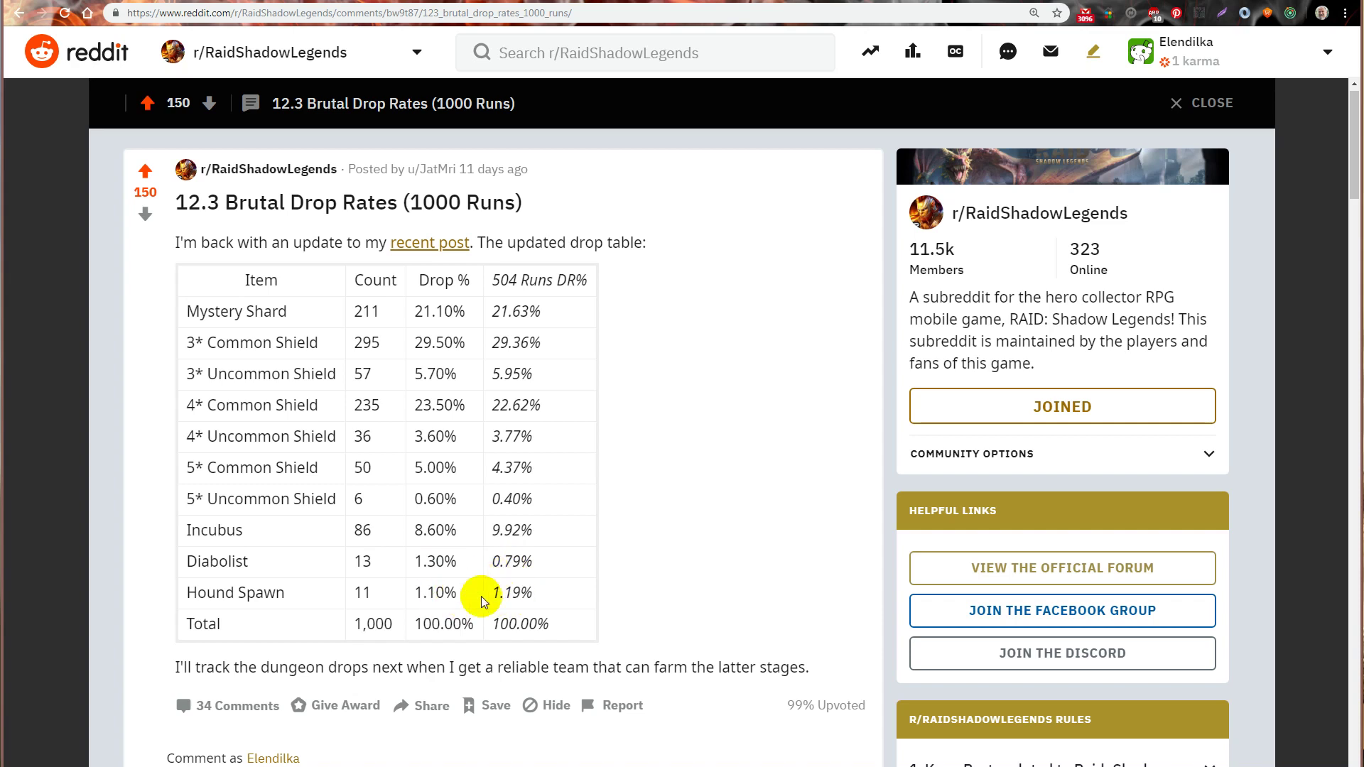
Step: Switch to the DR% 12-3 table in Google Sheets and examine the rows for Загадочный осколок and 5* Необычн Щит
key(ctrl+Tab)
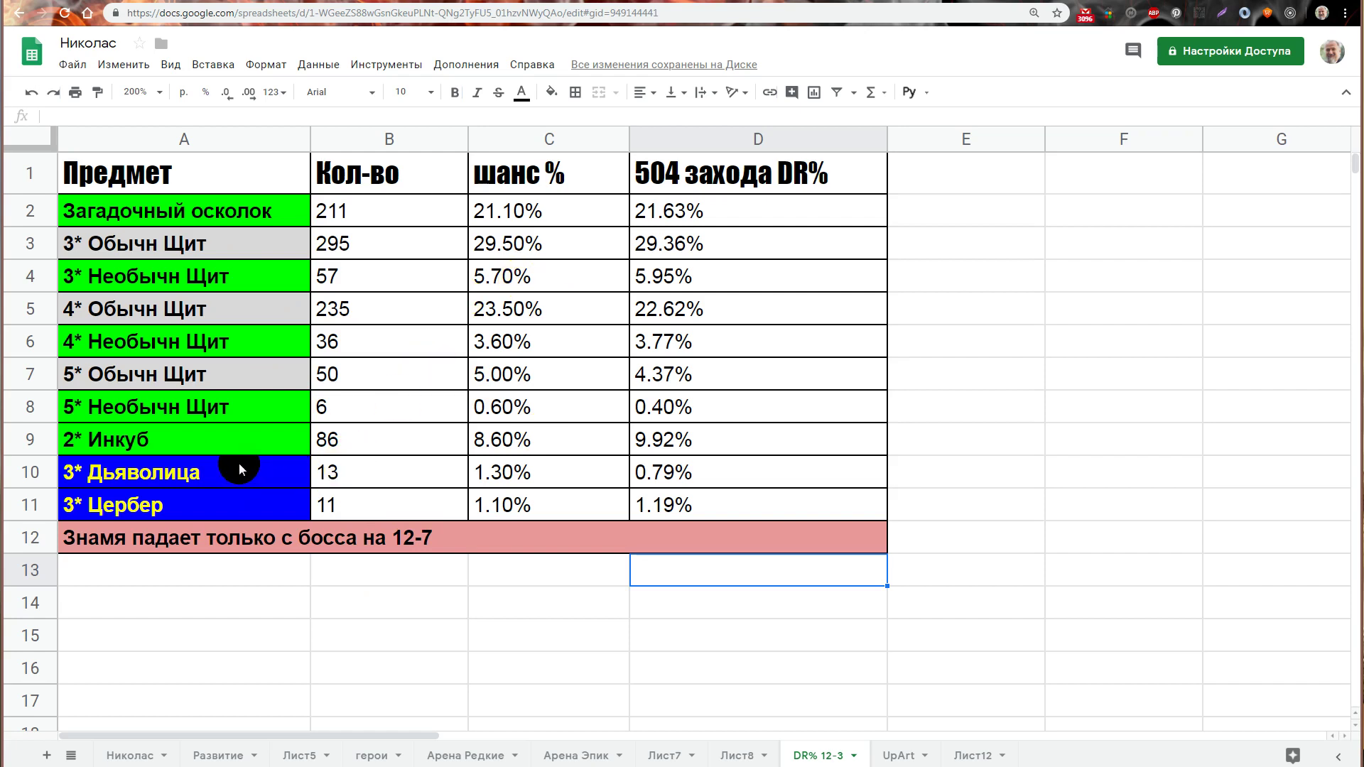
click(240, 218)
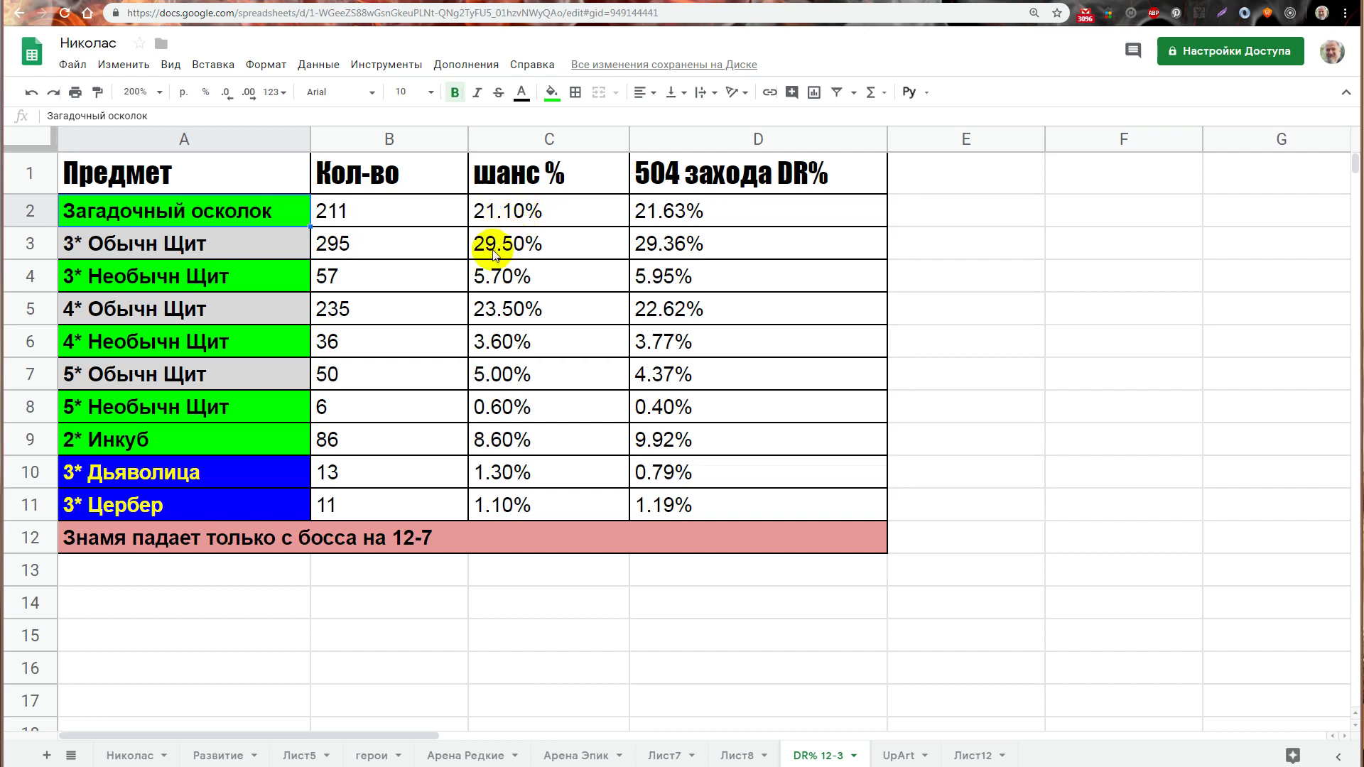
click(258, 409)
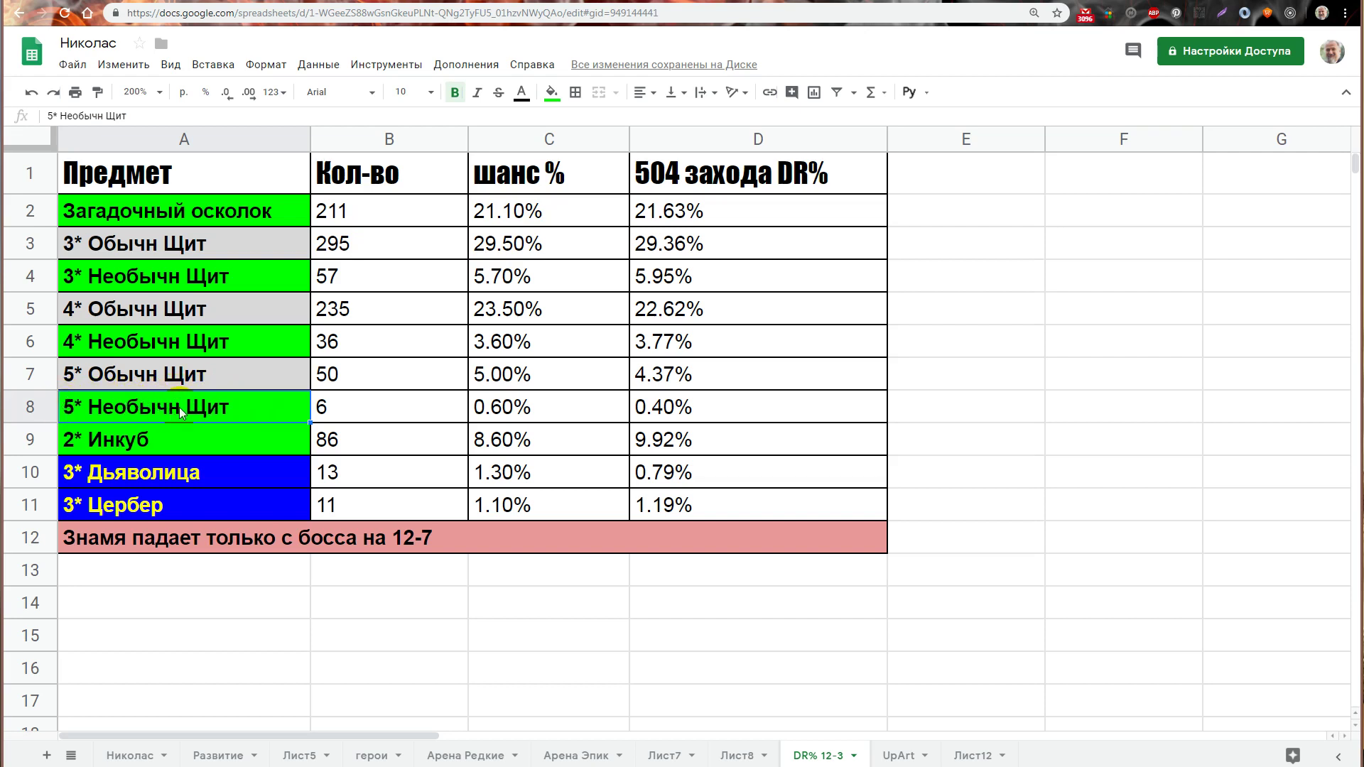
click(355, 410)
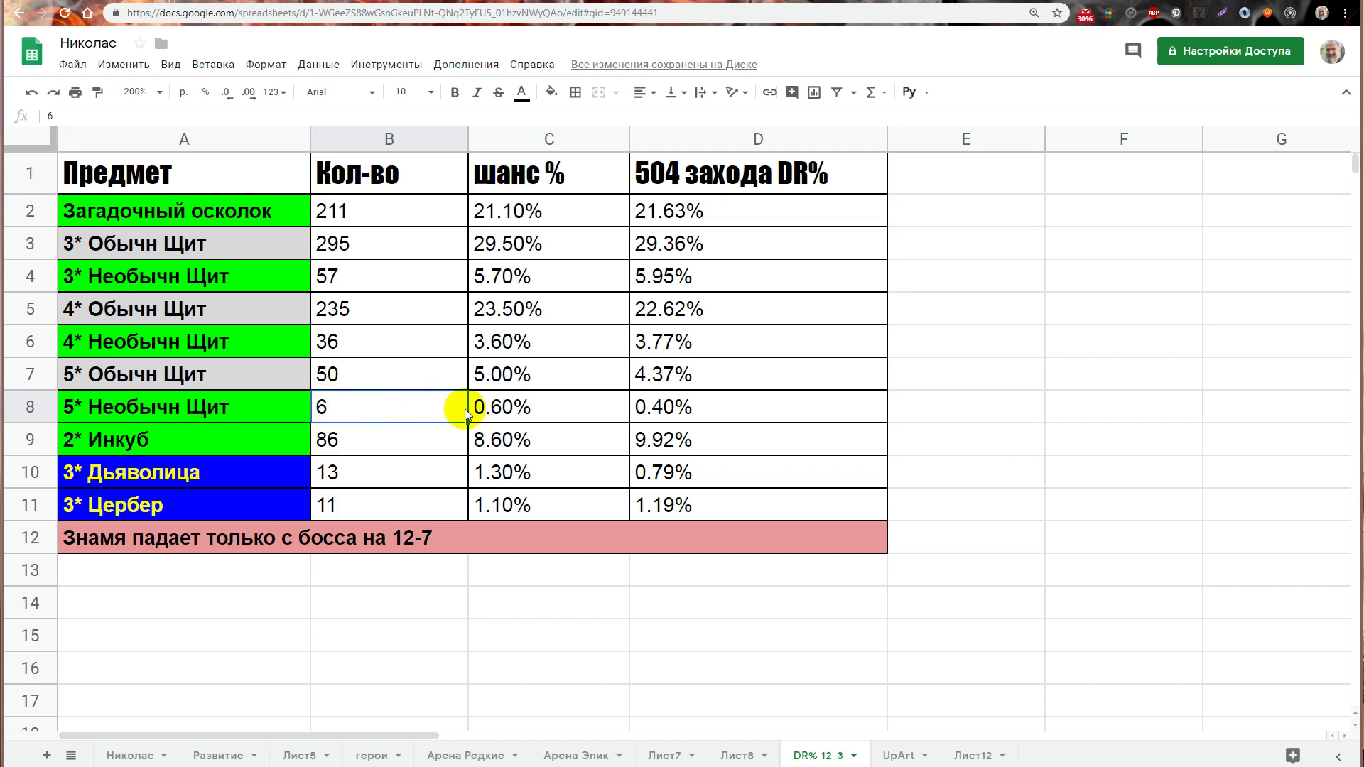
click(526, 413)
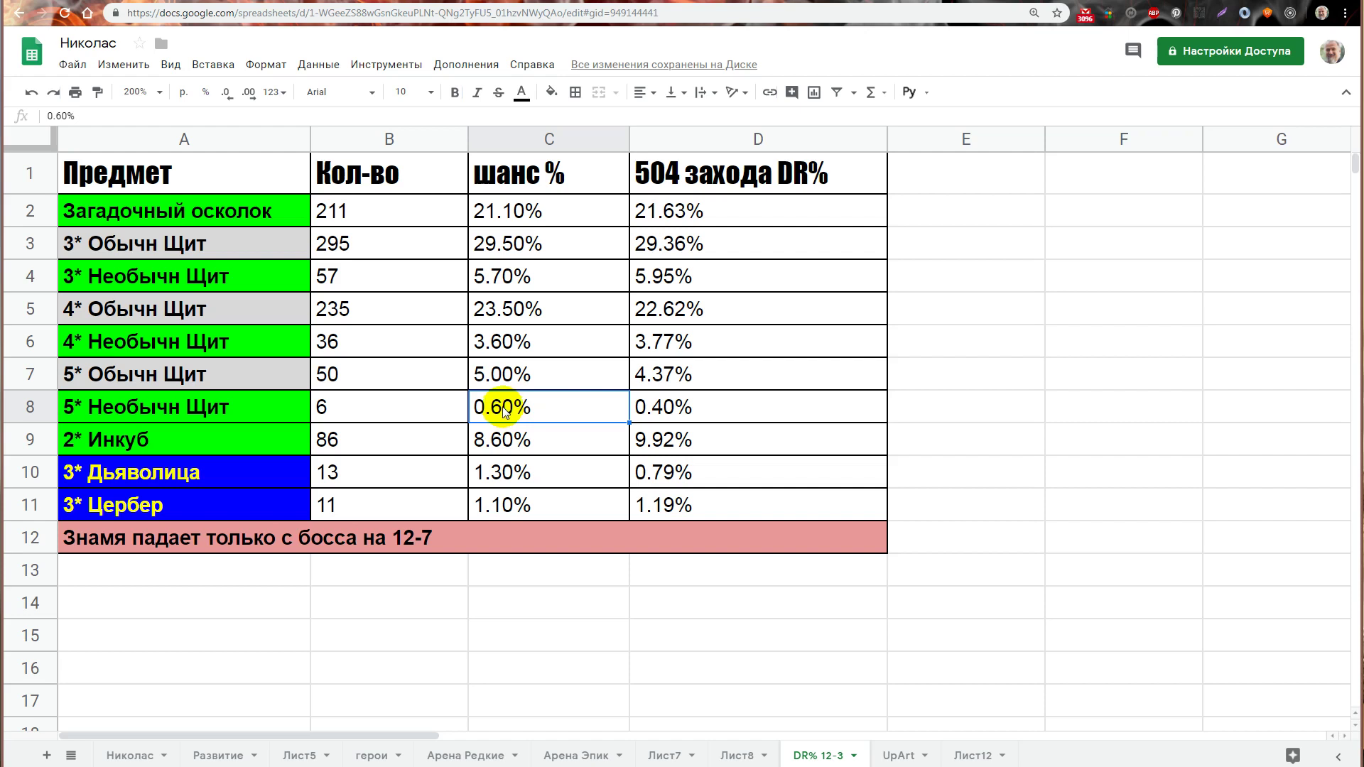
Step: Examine the drop counts of 2* Инкуб, 3* Дьяволица and 3* Цербер, plus the chance of 3* Дьяволица
click(394, 451)
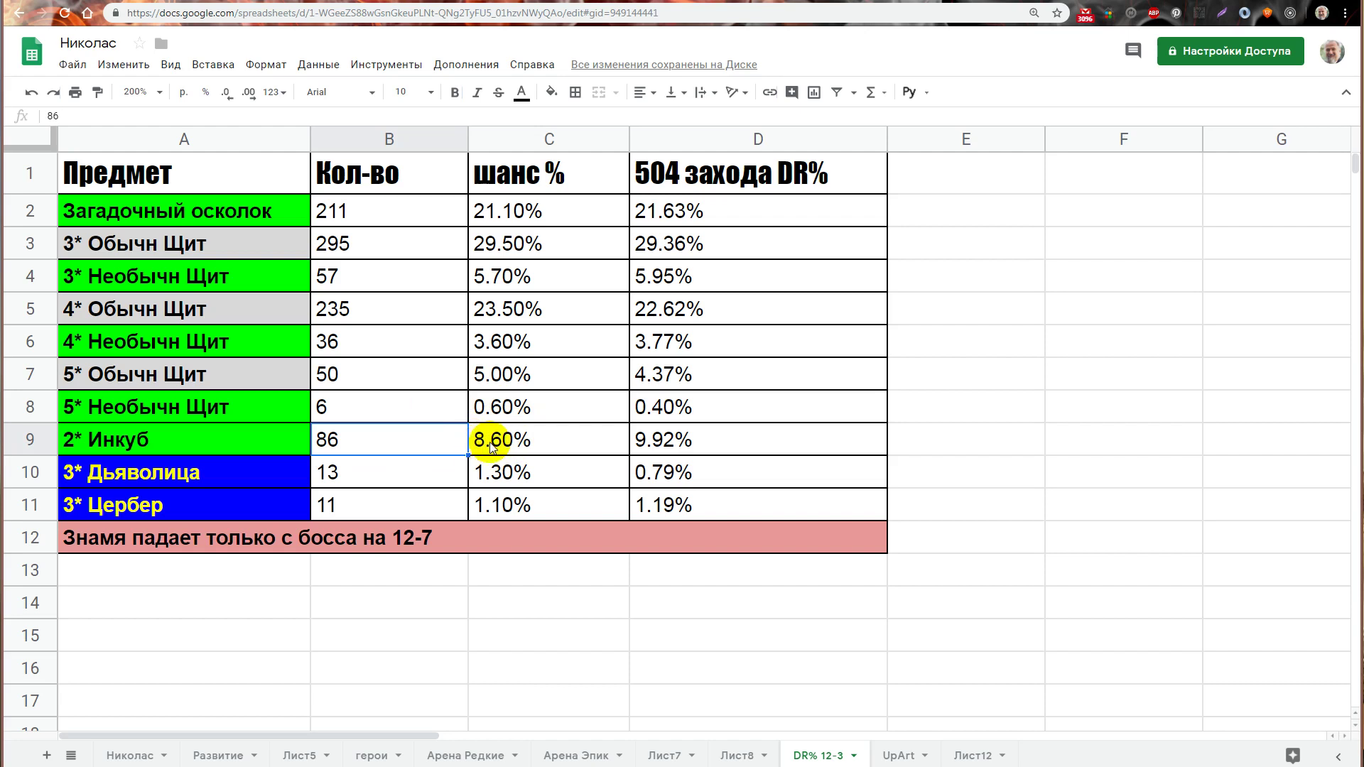
click(394, 472)
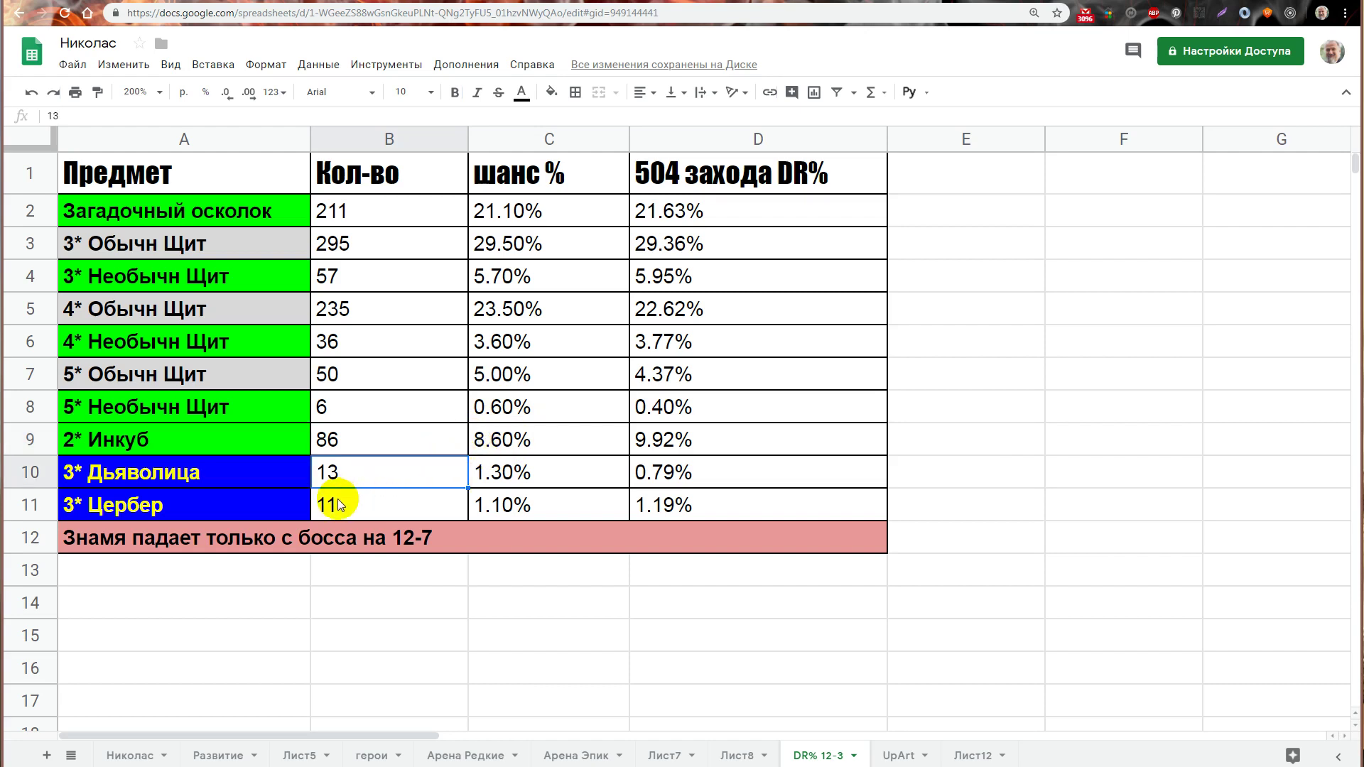
click(369, 500)
click(365, 478)
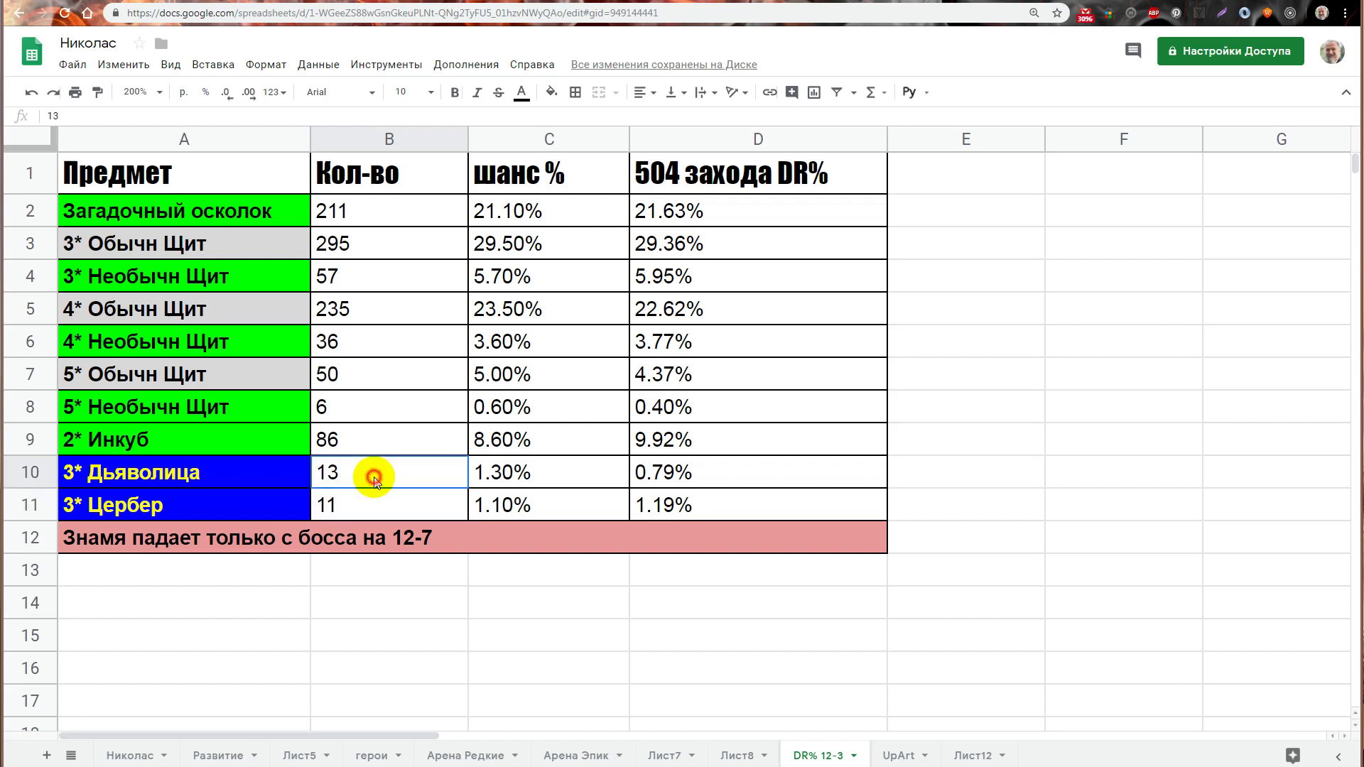
click(371, 499)
click(376, 484)
click(375, 502)
click(377, 484)
click(494, 476)
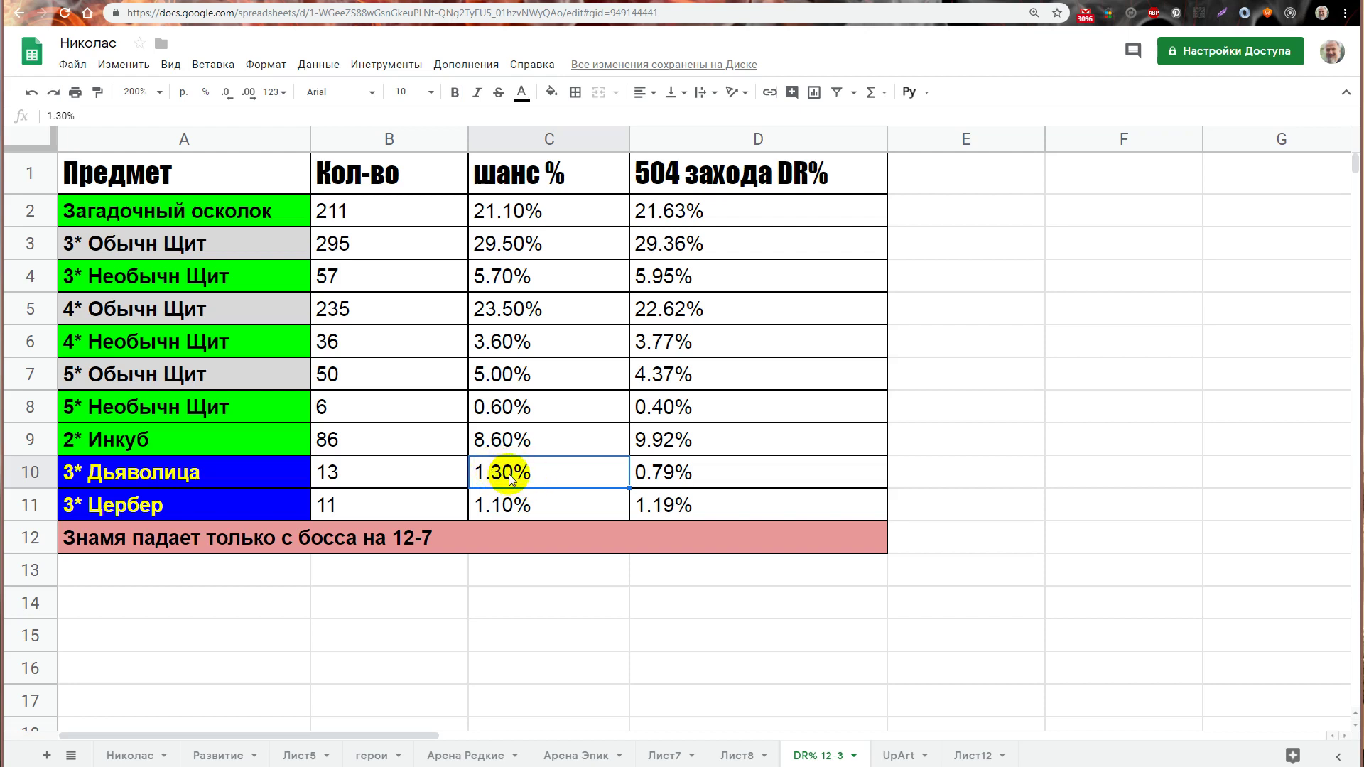
Step: Compare the count and chance of 2* Инкуб with the counts of 3* Дьяволица and 3* Цербер
click(395, 475)
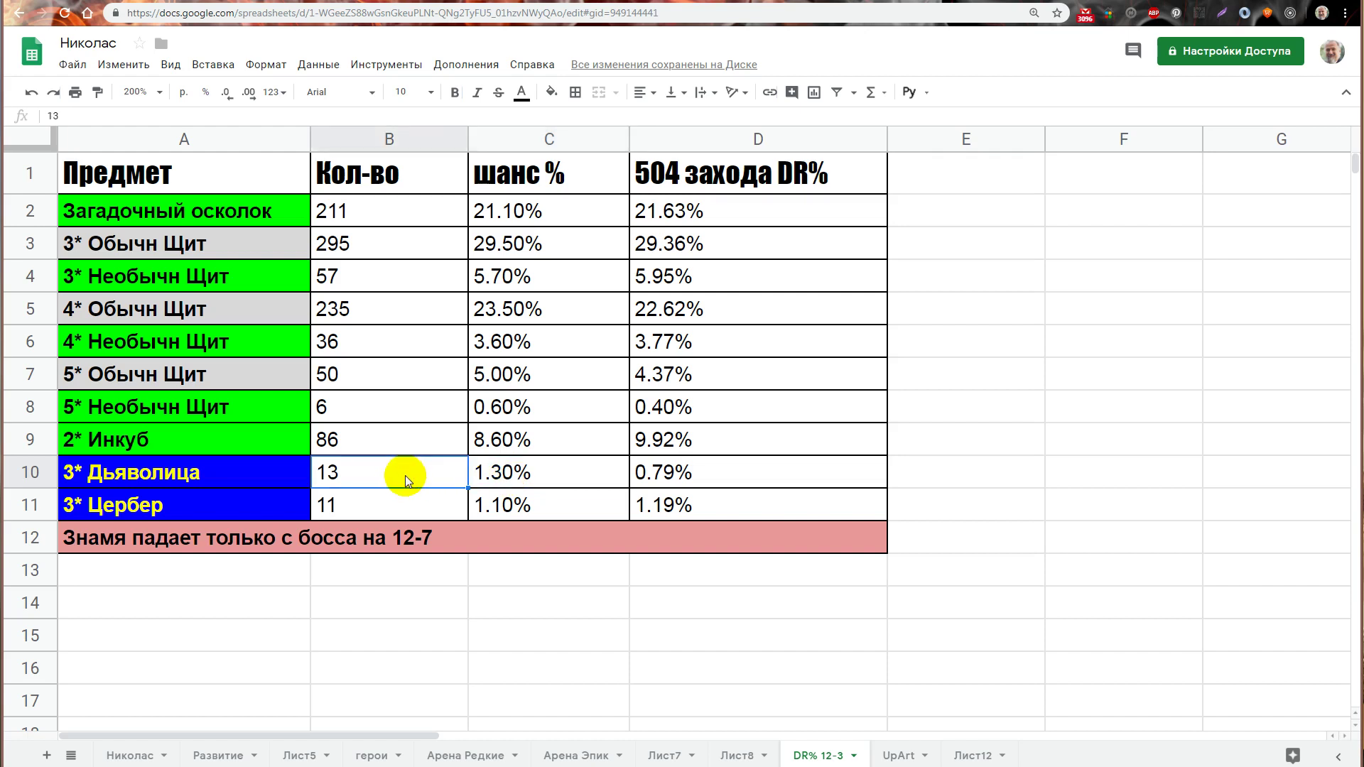
click(395, 438)
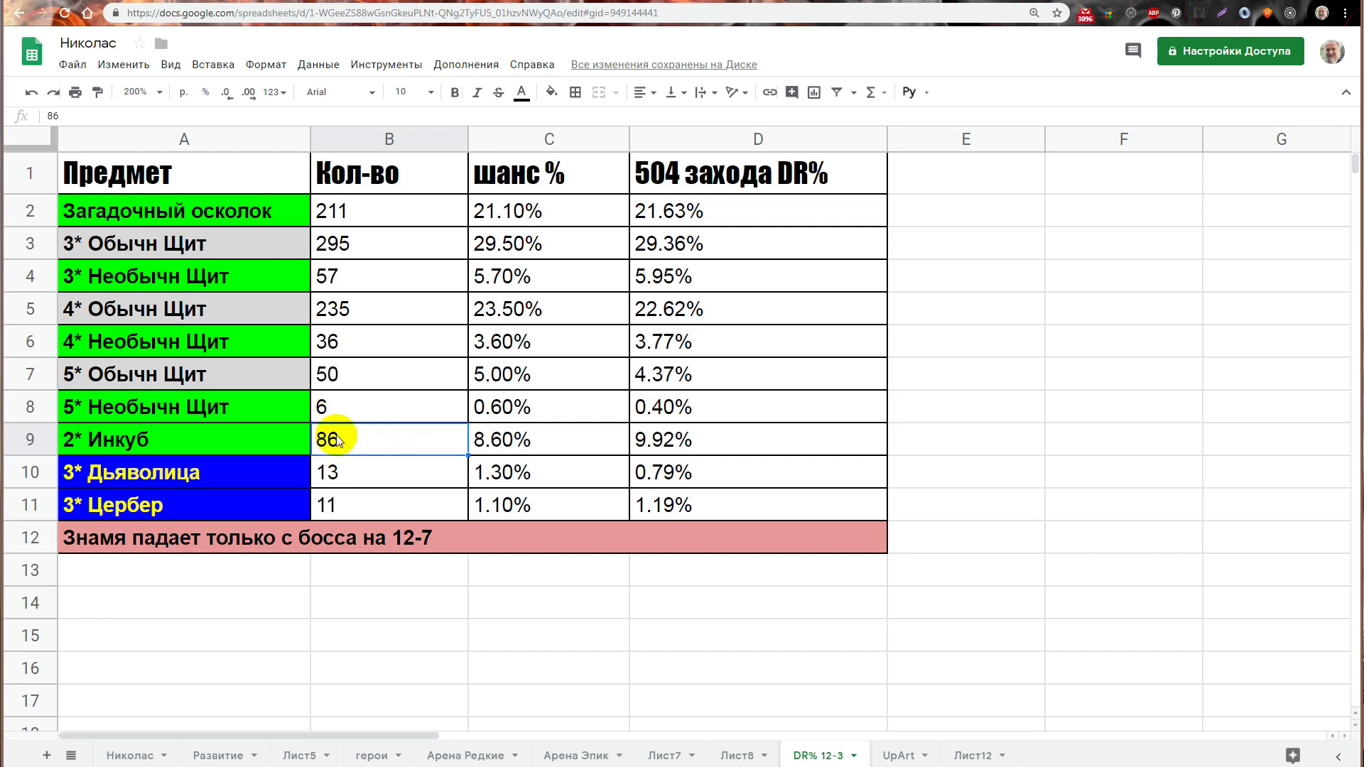
click(496, 441)
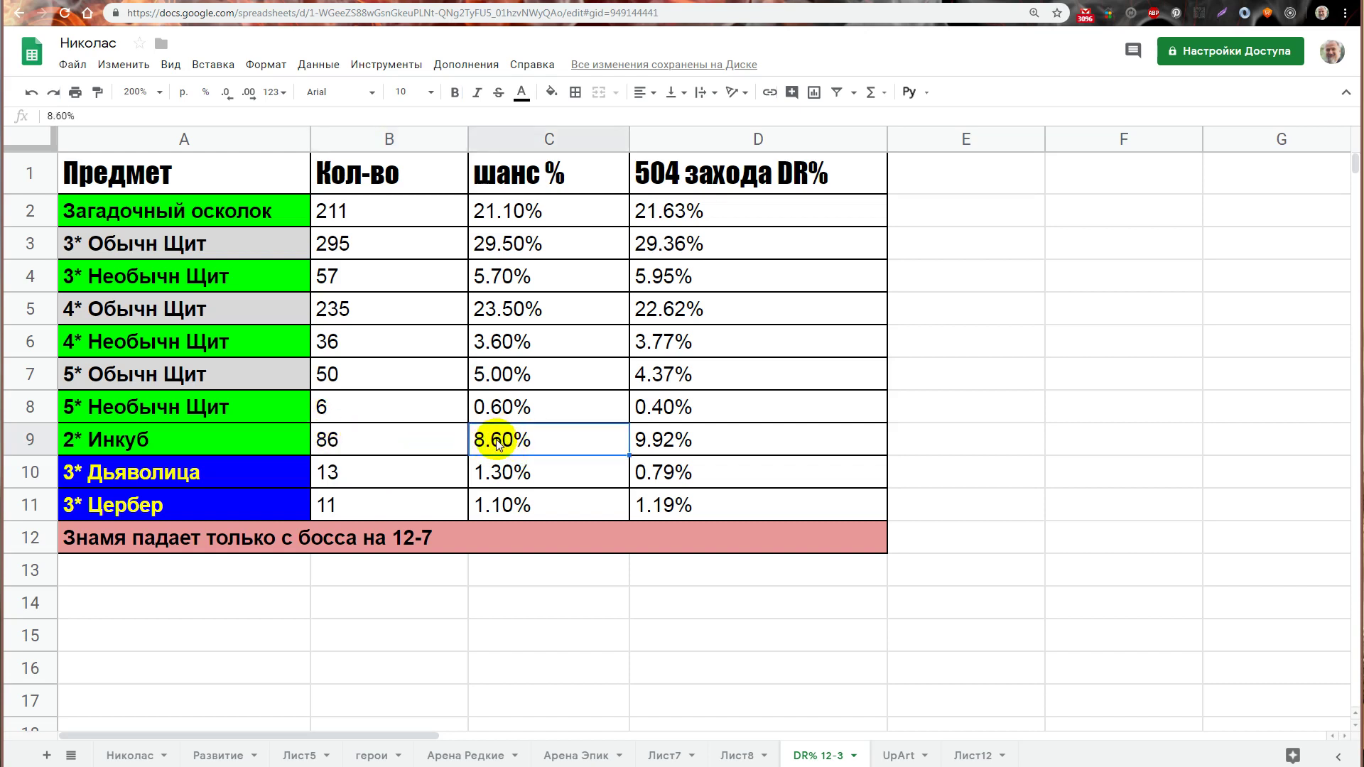
click(380, 477)
click(378, 503)
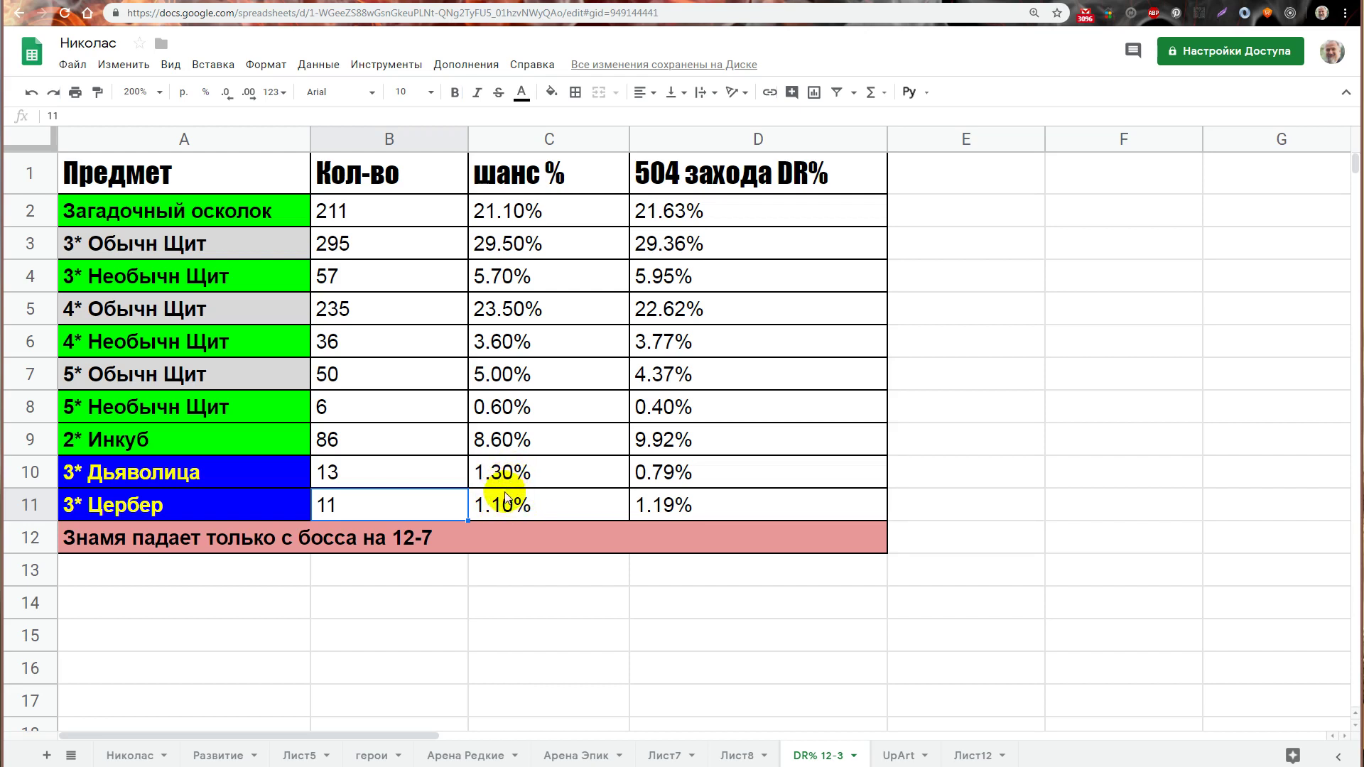
Step: Compare the count and chance of 5* Необычн Щит with the values for 3* Дьяволица and 3* Цербер
click(387, 405)
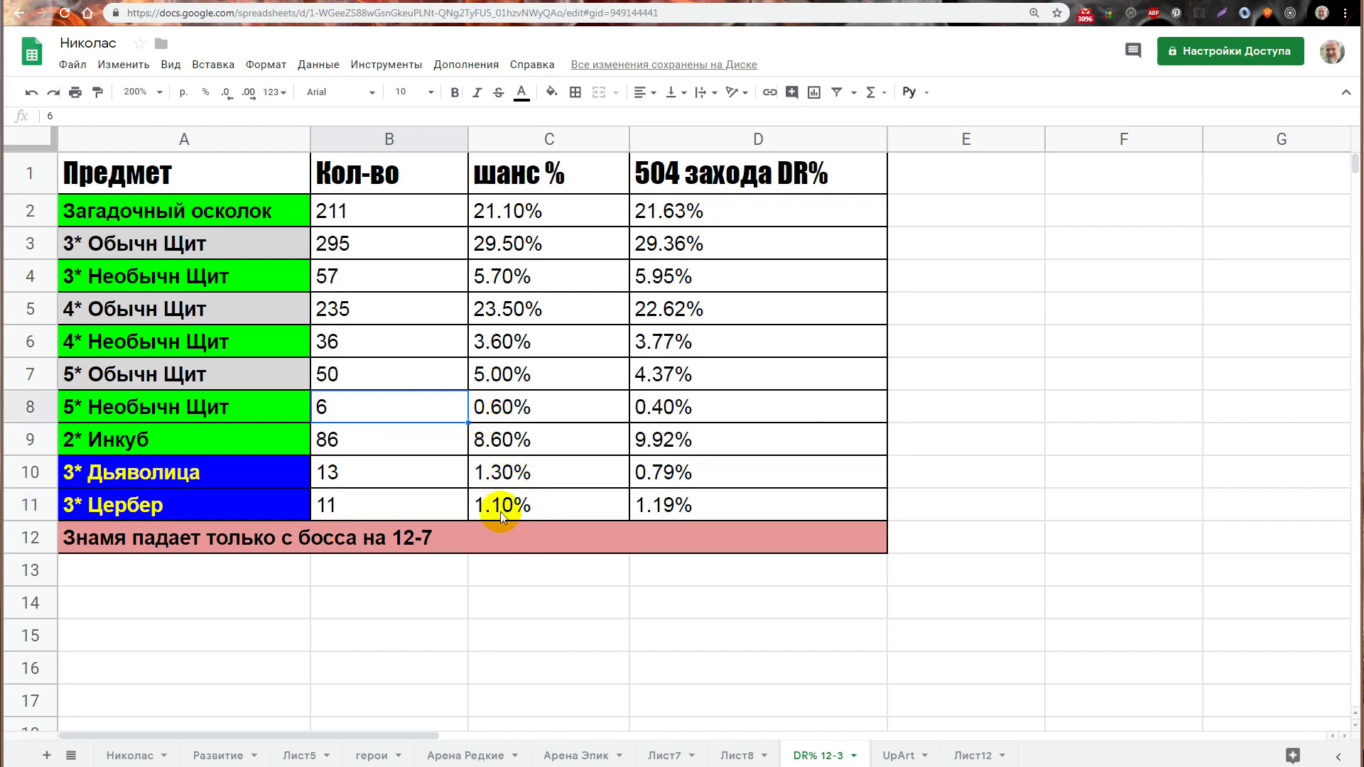
click(502, 408)
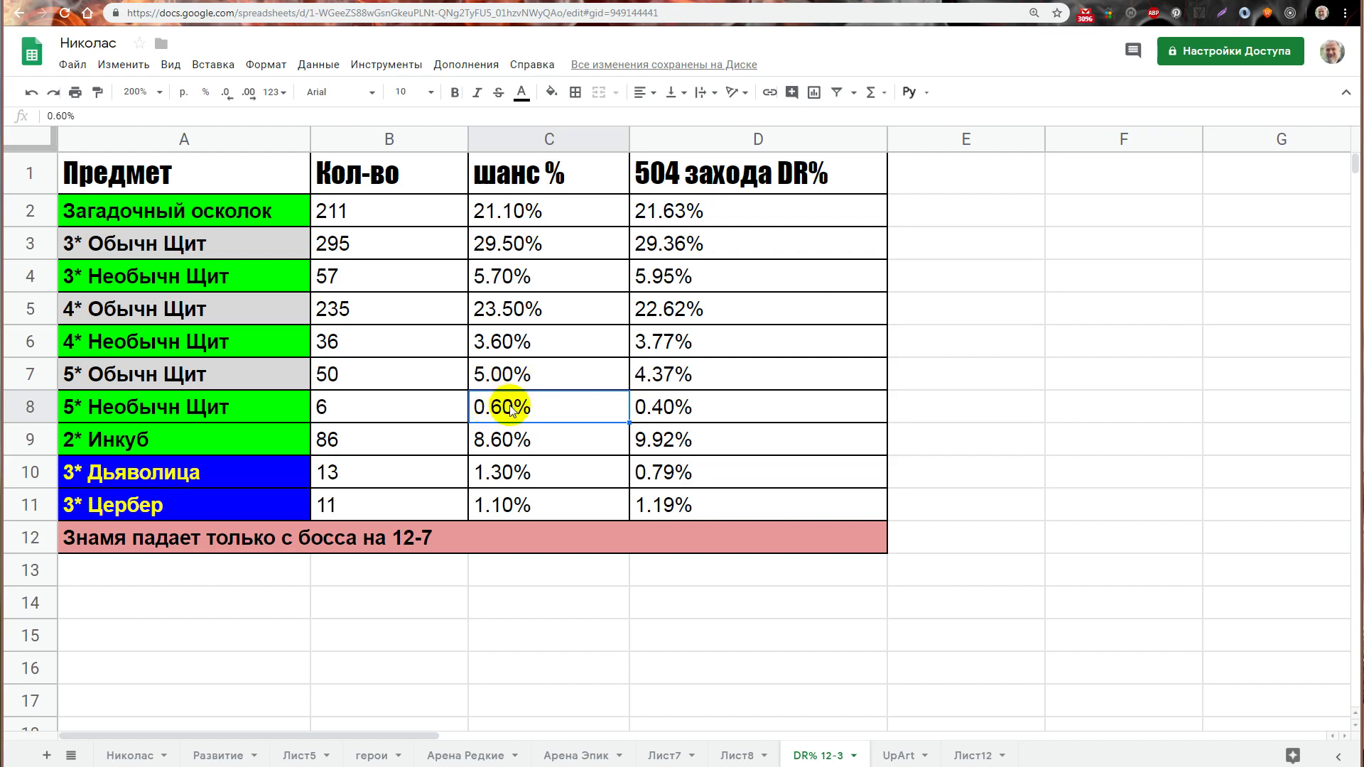
click(519, 497)
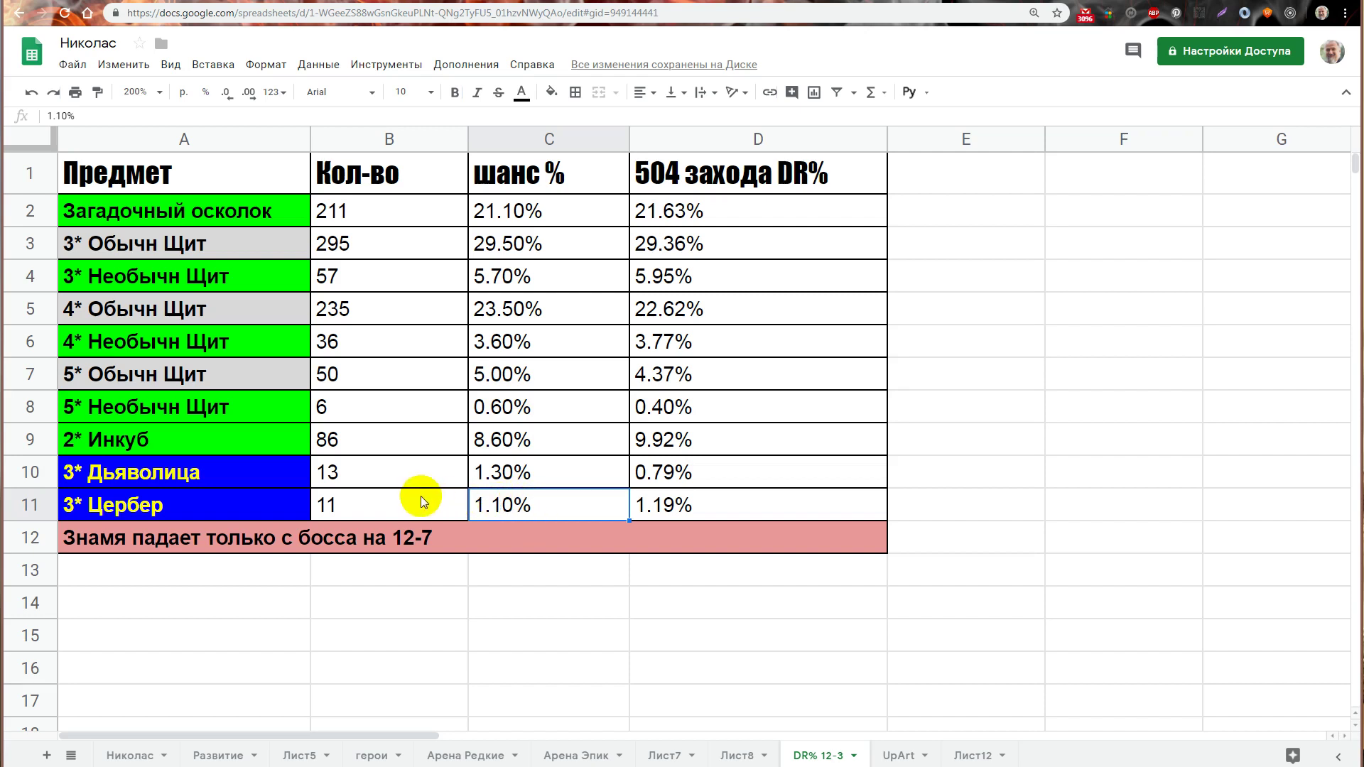
click(249, 405)
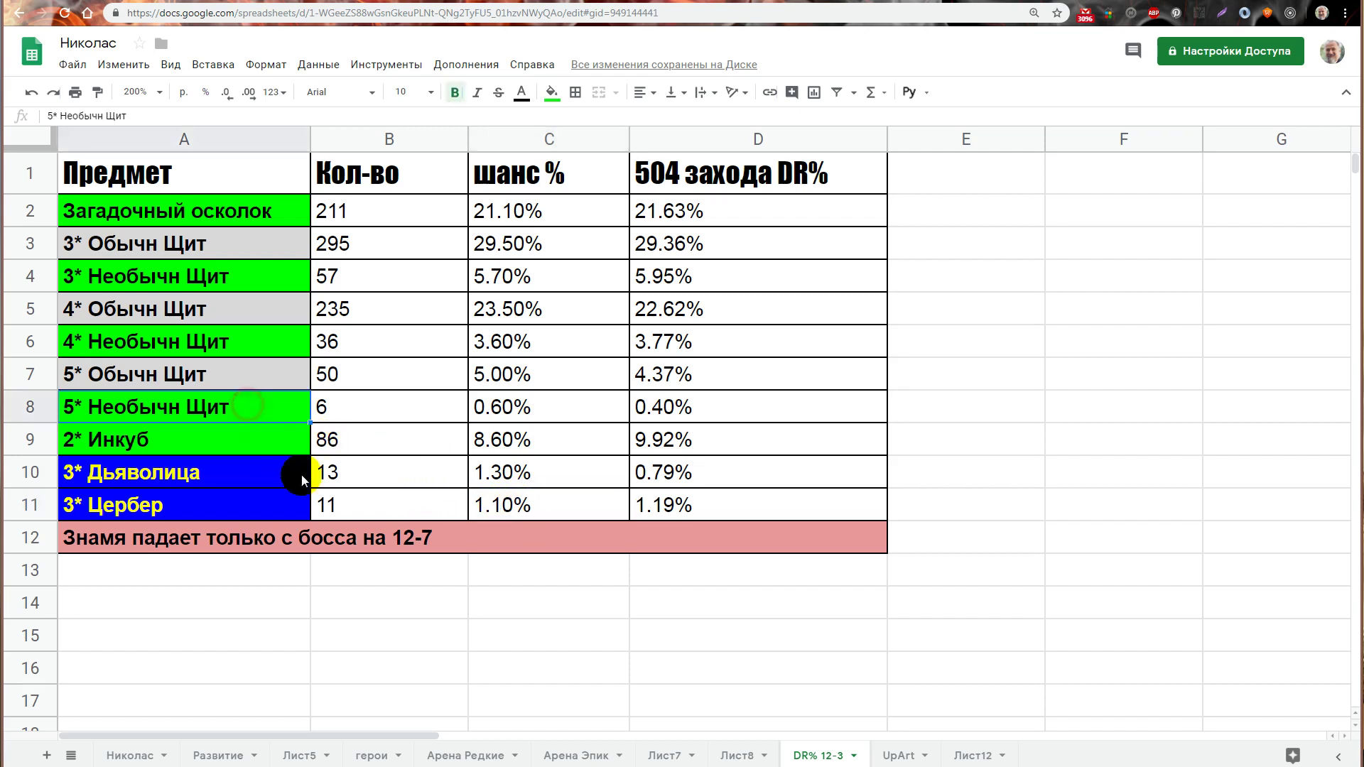
click(438, 500)
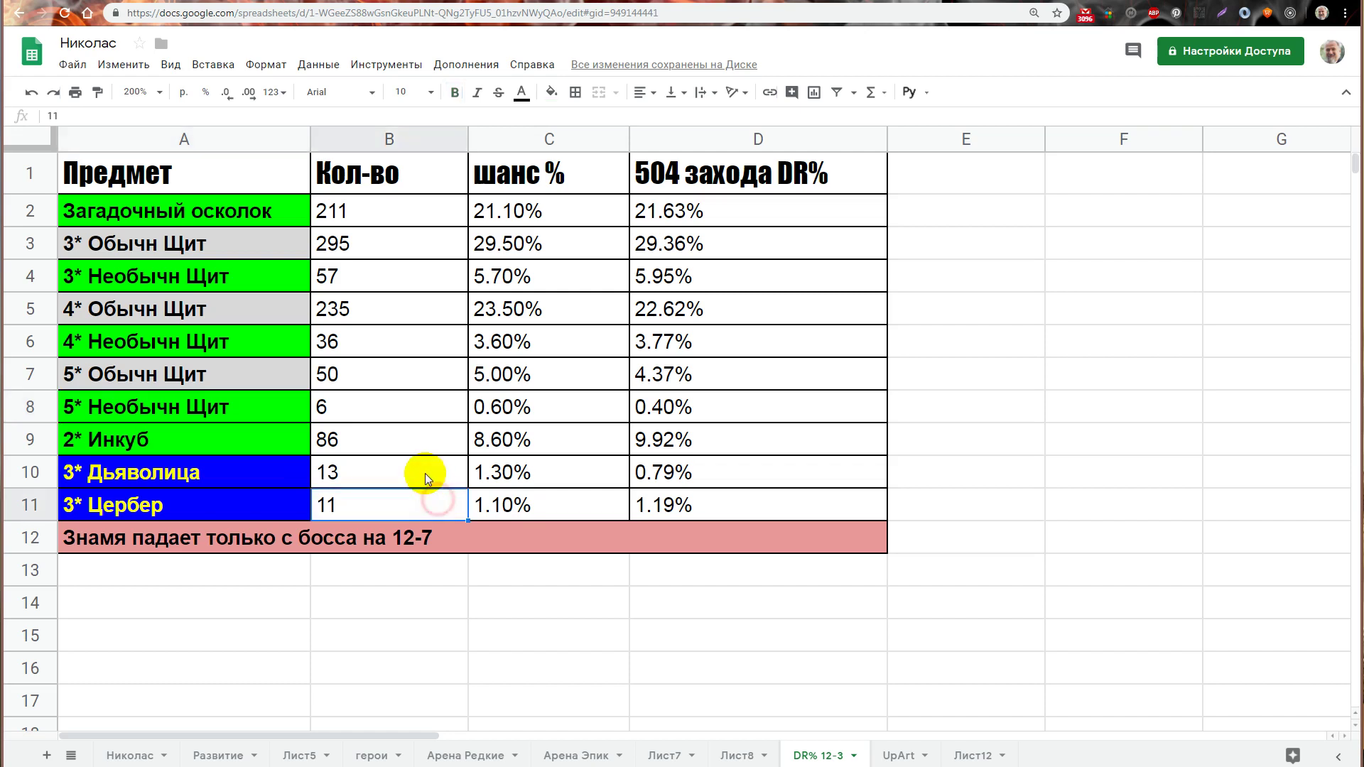
click(491, 471)
click(502, 507)
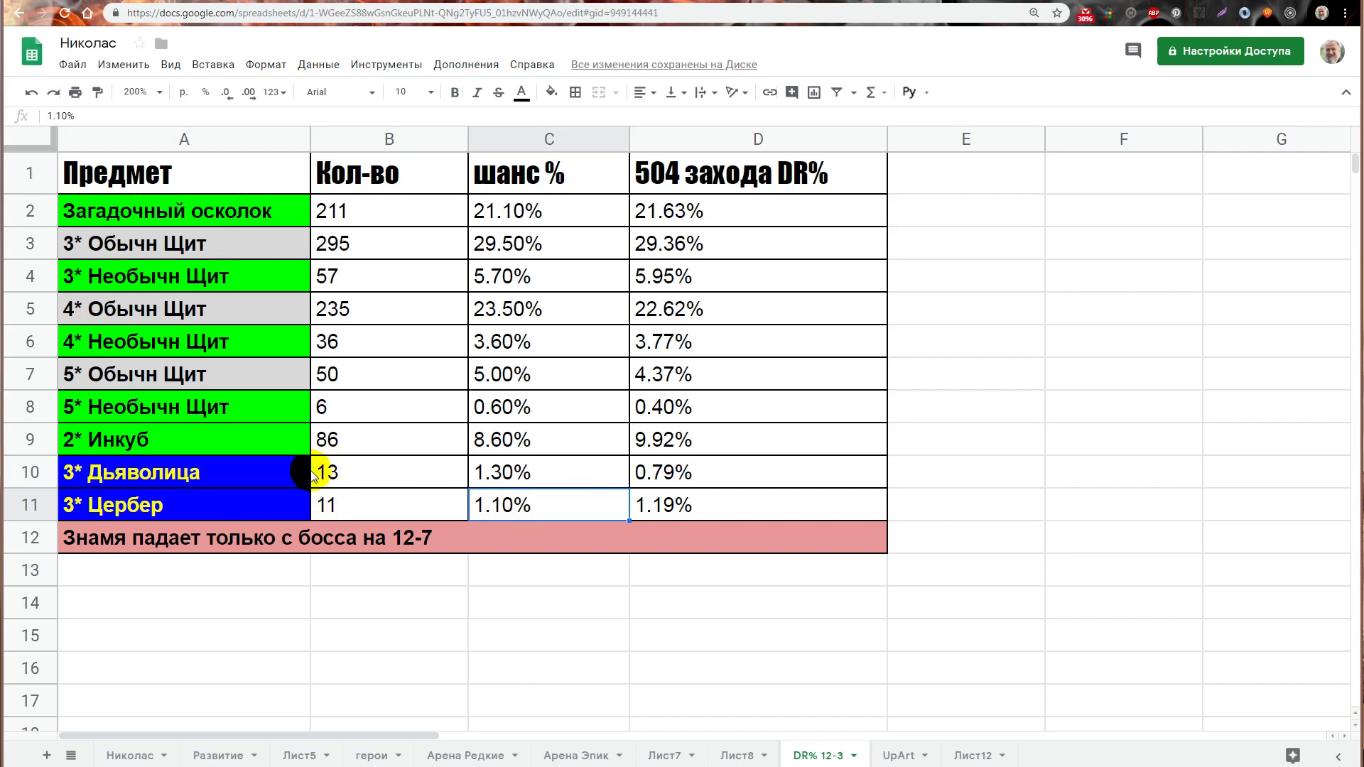
click(507, 483)
click(501, 506)
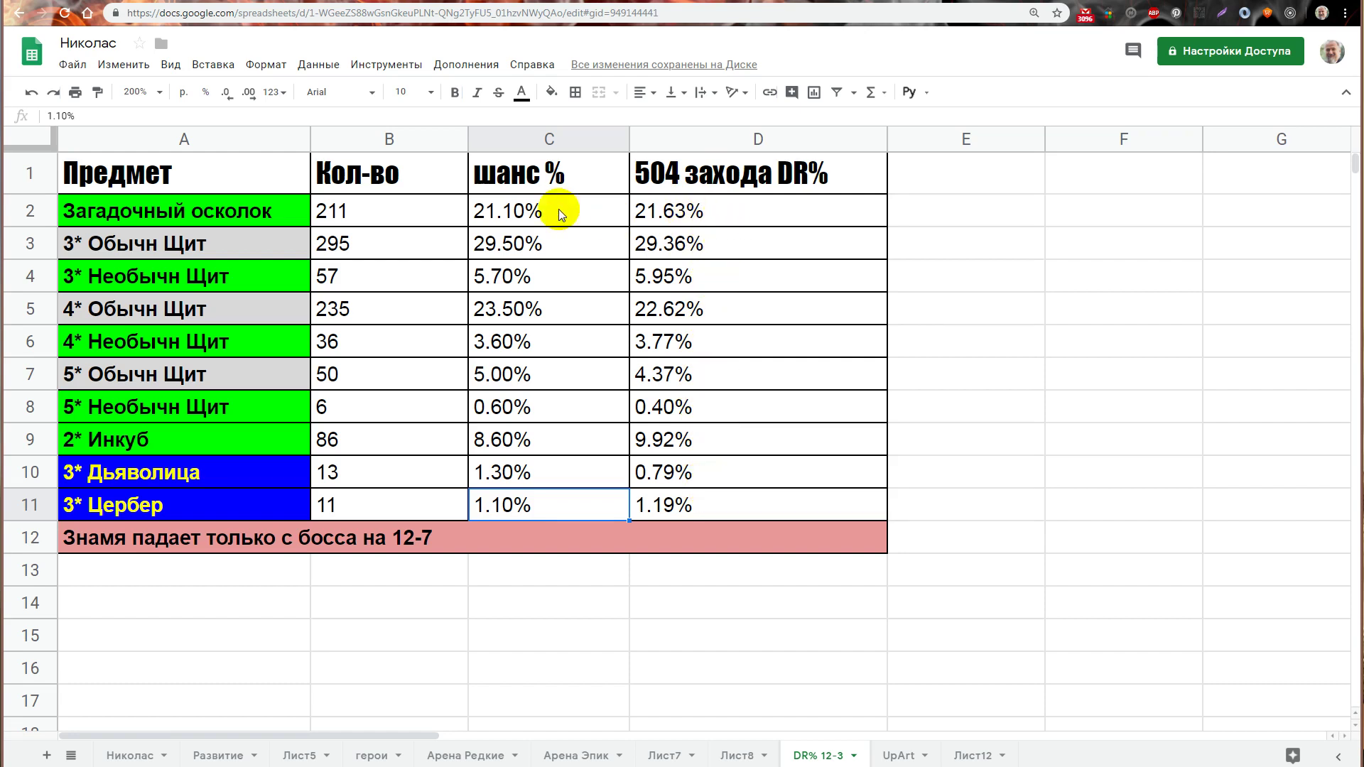
Step: Go through the Кол-во column row by row, from Загадочный осколок down to 3* Цербер
click(343, 211)
click(350, 249)
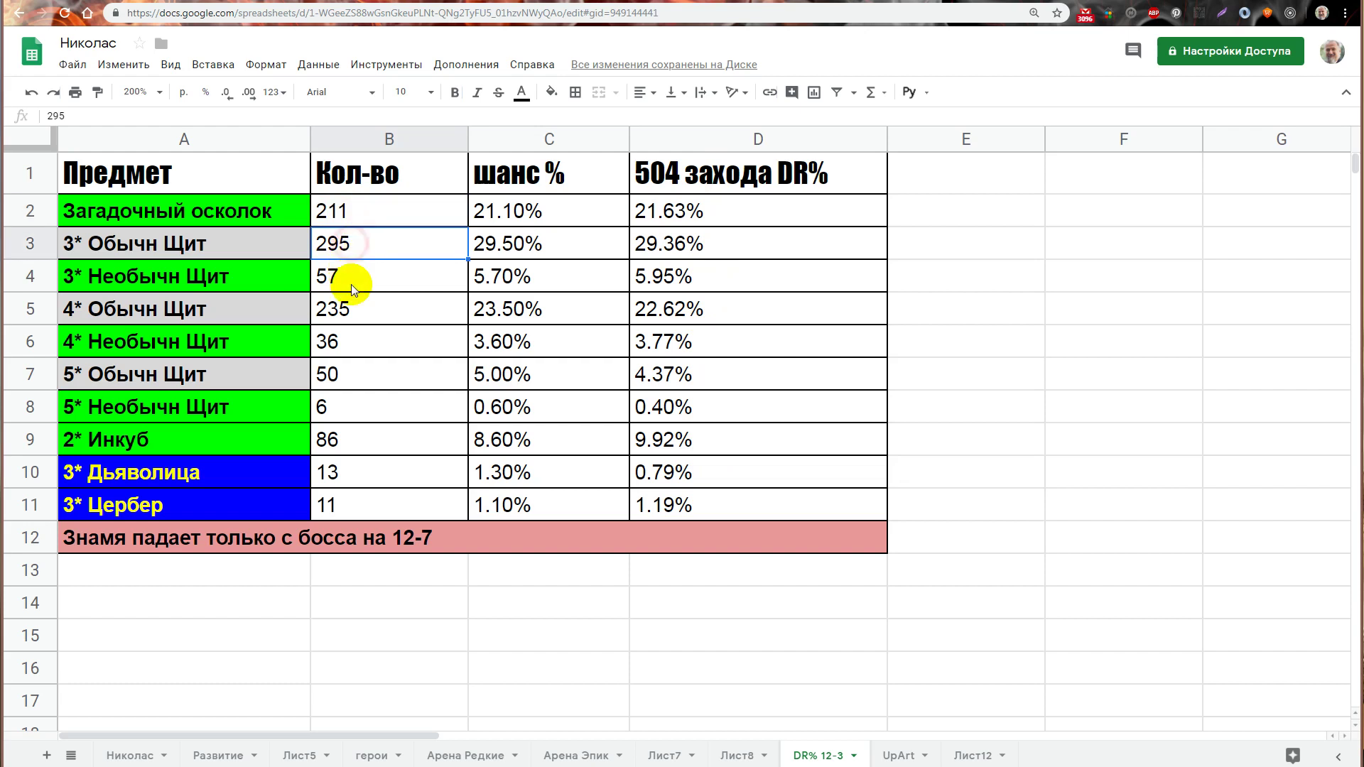
click(353, 281)
click(354, 313)
click(357, 339)
click(357, 373)
click(356, 411)
click(359, 436)
click(360, 469)
click(363, 503)
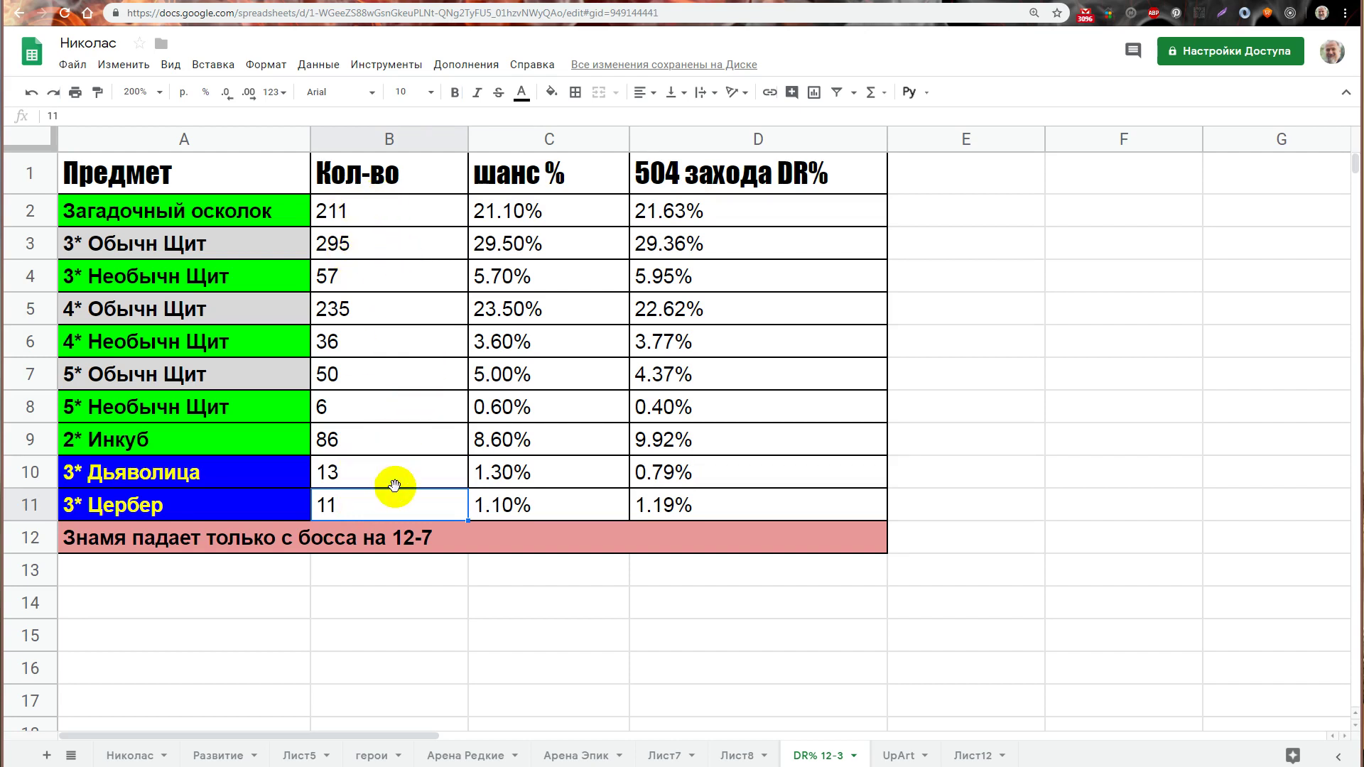
Step: Examine the count and chance of 4* Обычн Щит and the шанс % column heading
click(358, 310)
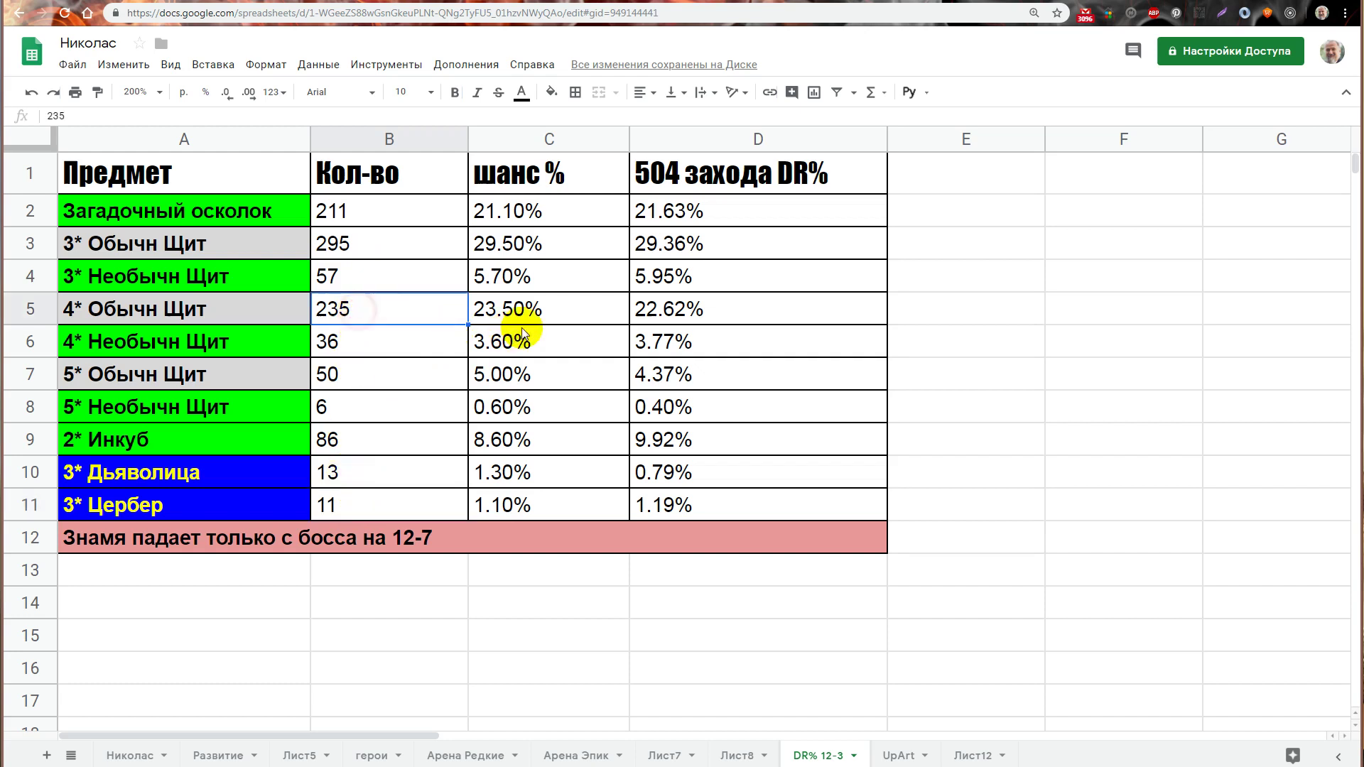
click(531, 320)
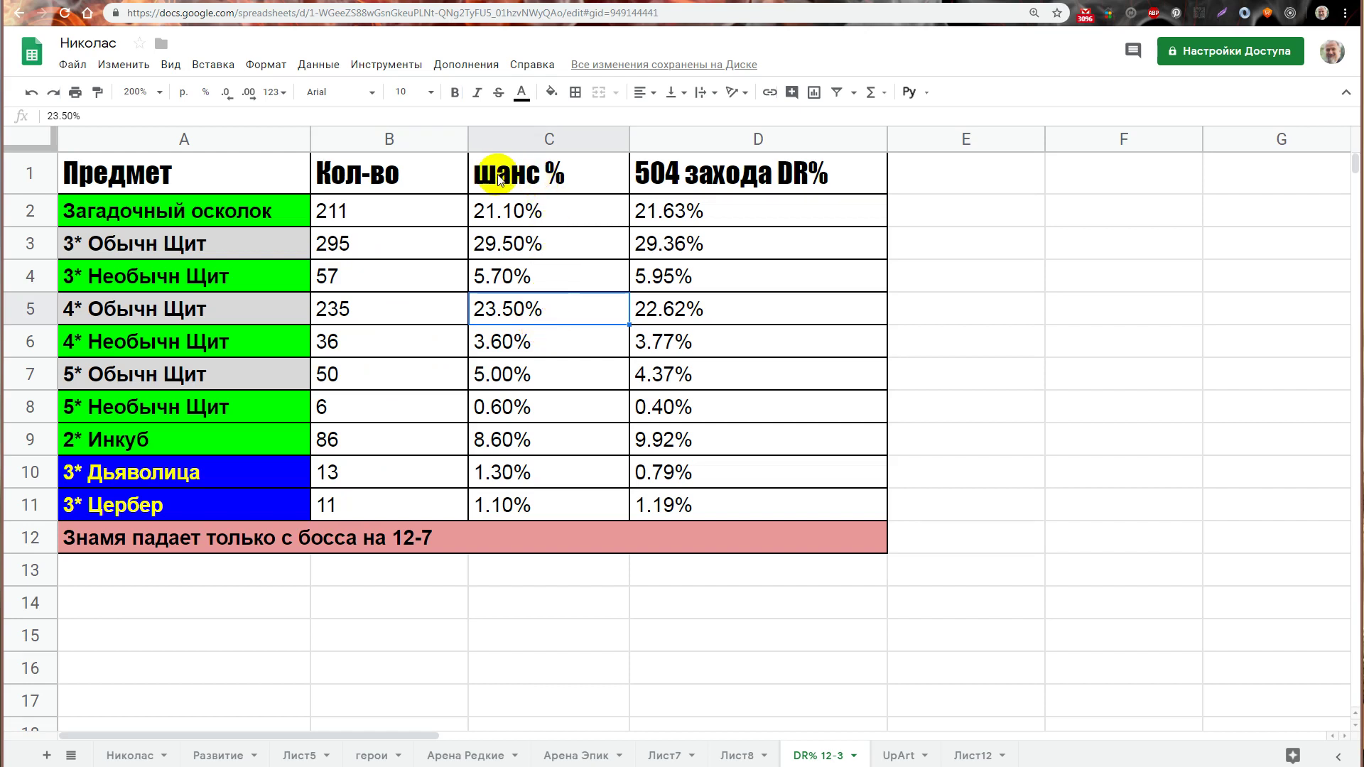
click(558, 174)
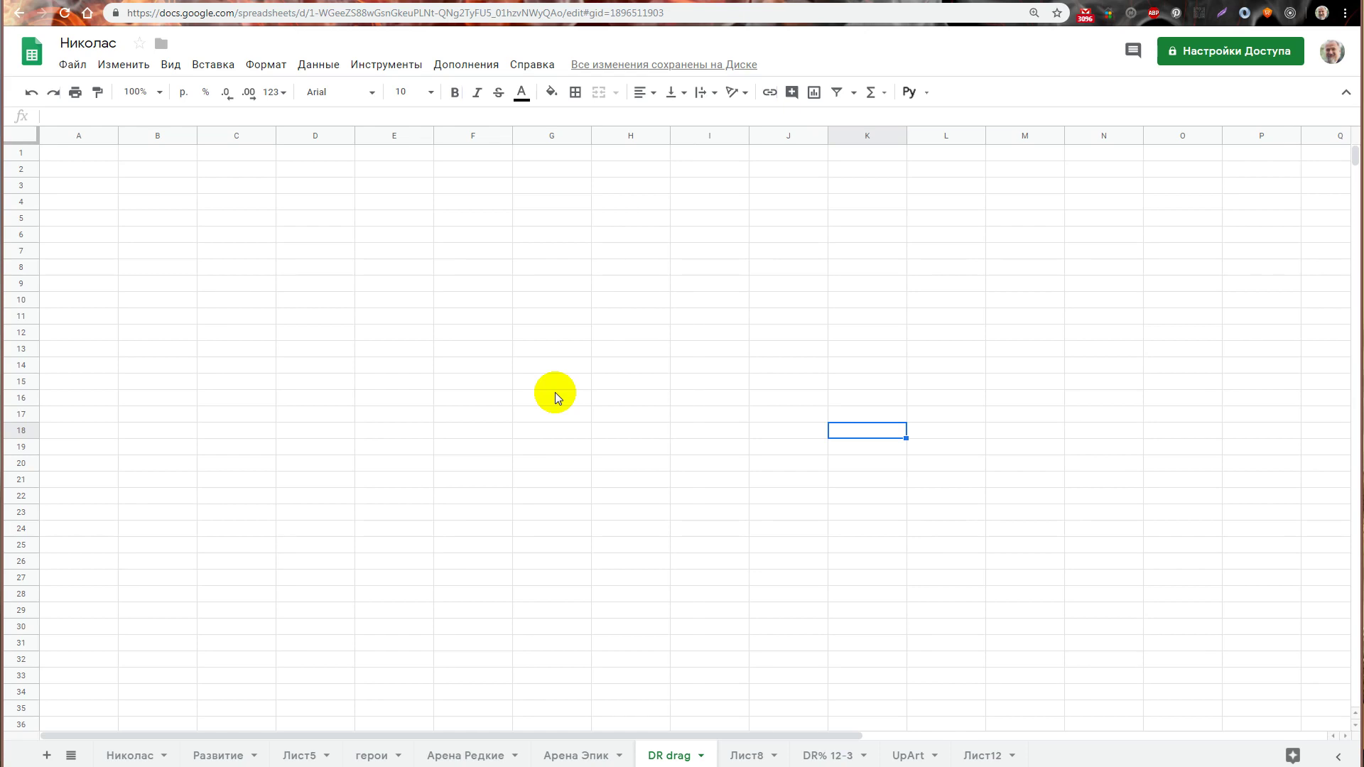
Step: Restore the DR drag sheet's header row from Количество проходов 11 уров to 6* артефакт (легендарный), including the 4* артефакт columns for необычн, редкий and эпик
key(ctrl+z)
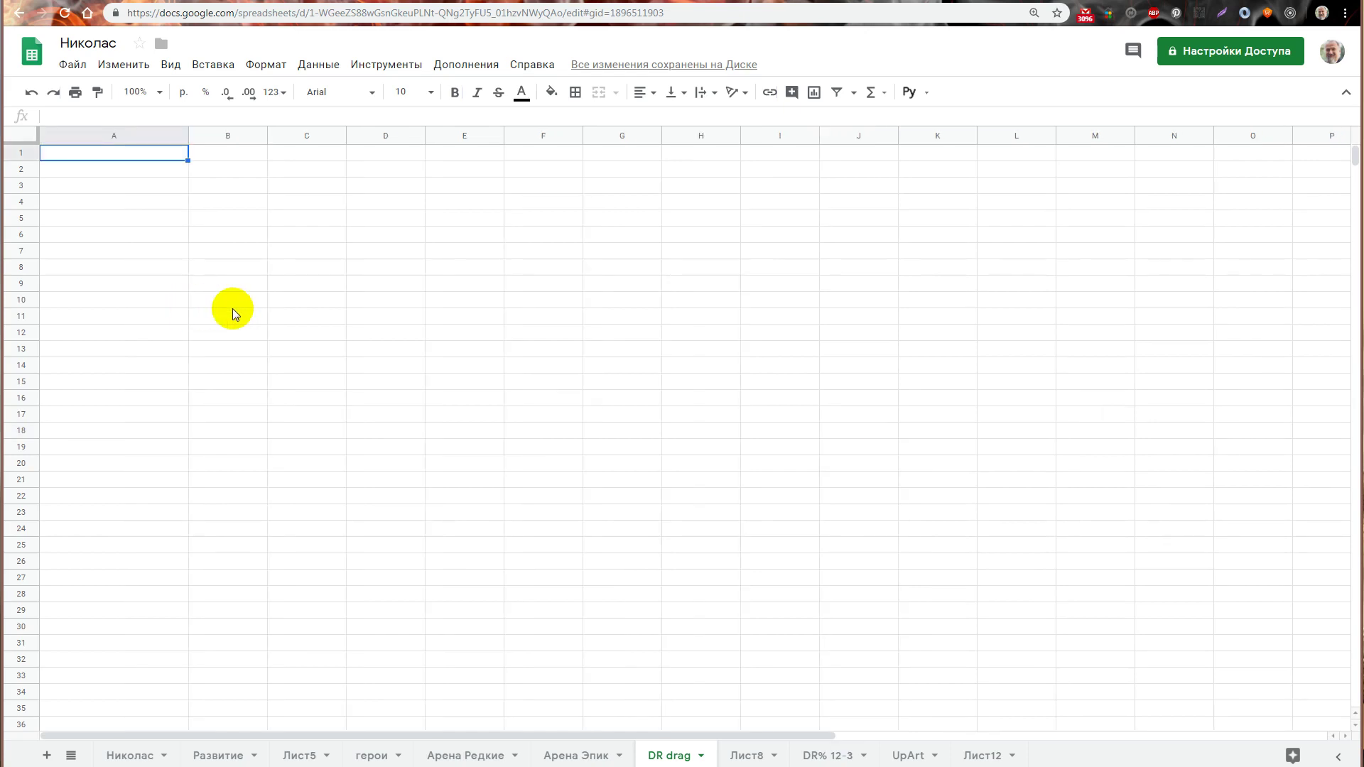
key(ctrl+z)
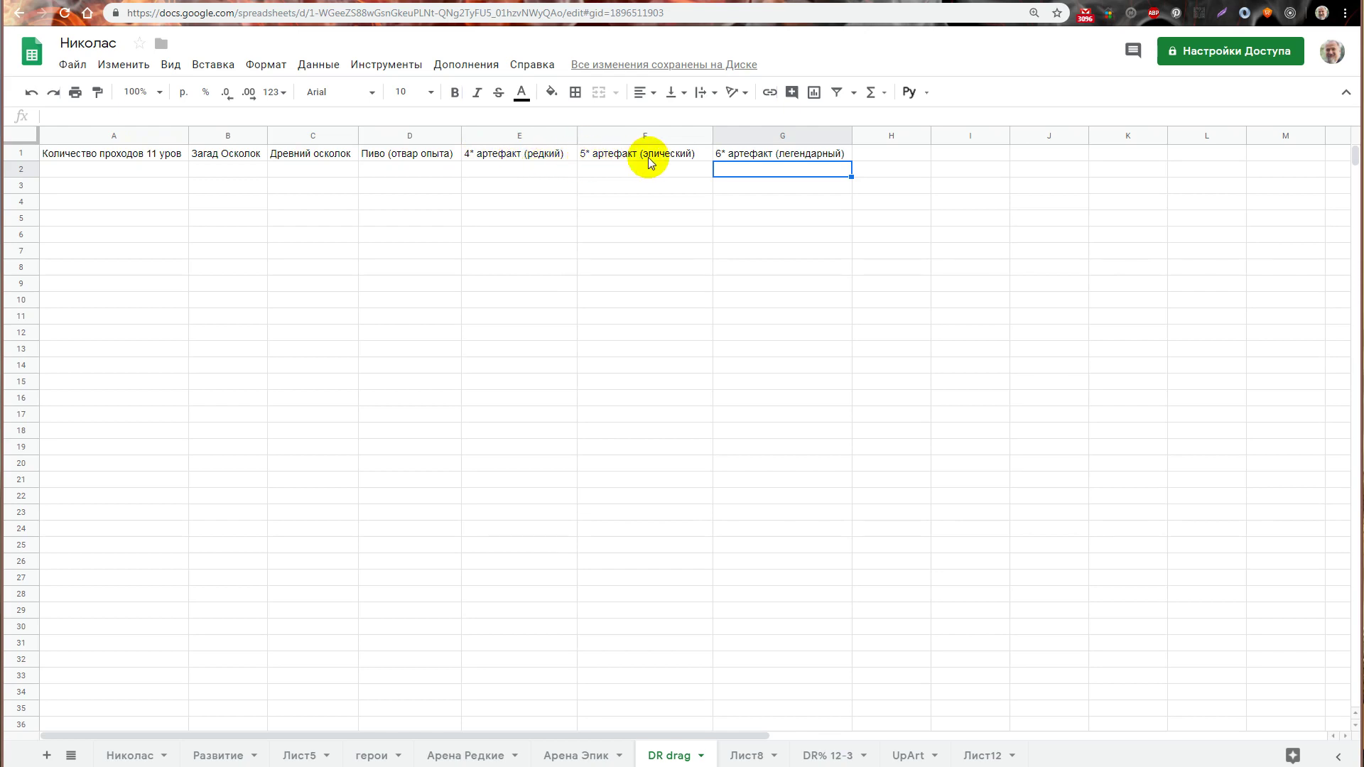
click(739, 155)
click(739, 166)
key(ctrl+z)
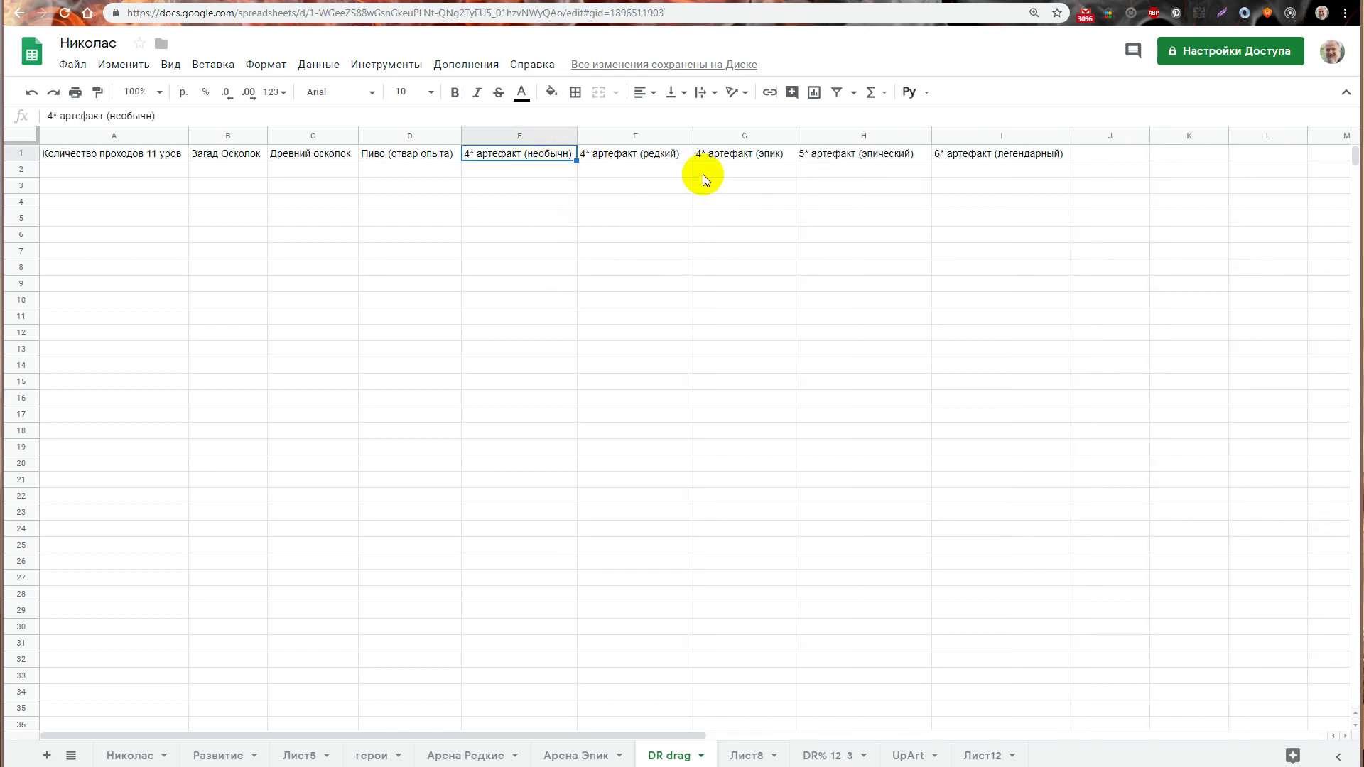
click(725, 153)
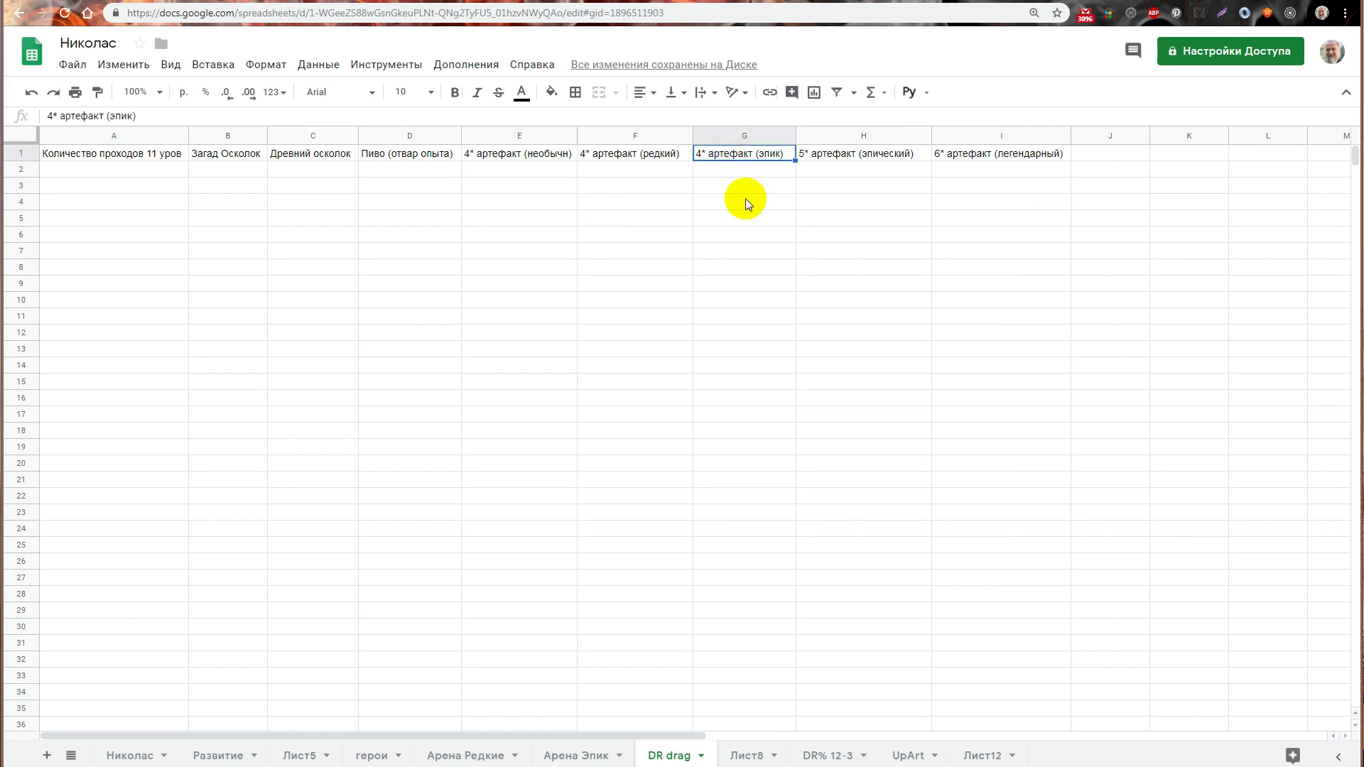
key(ctrl+z)
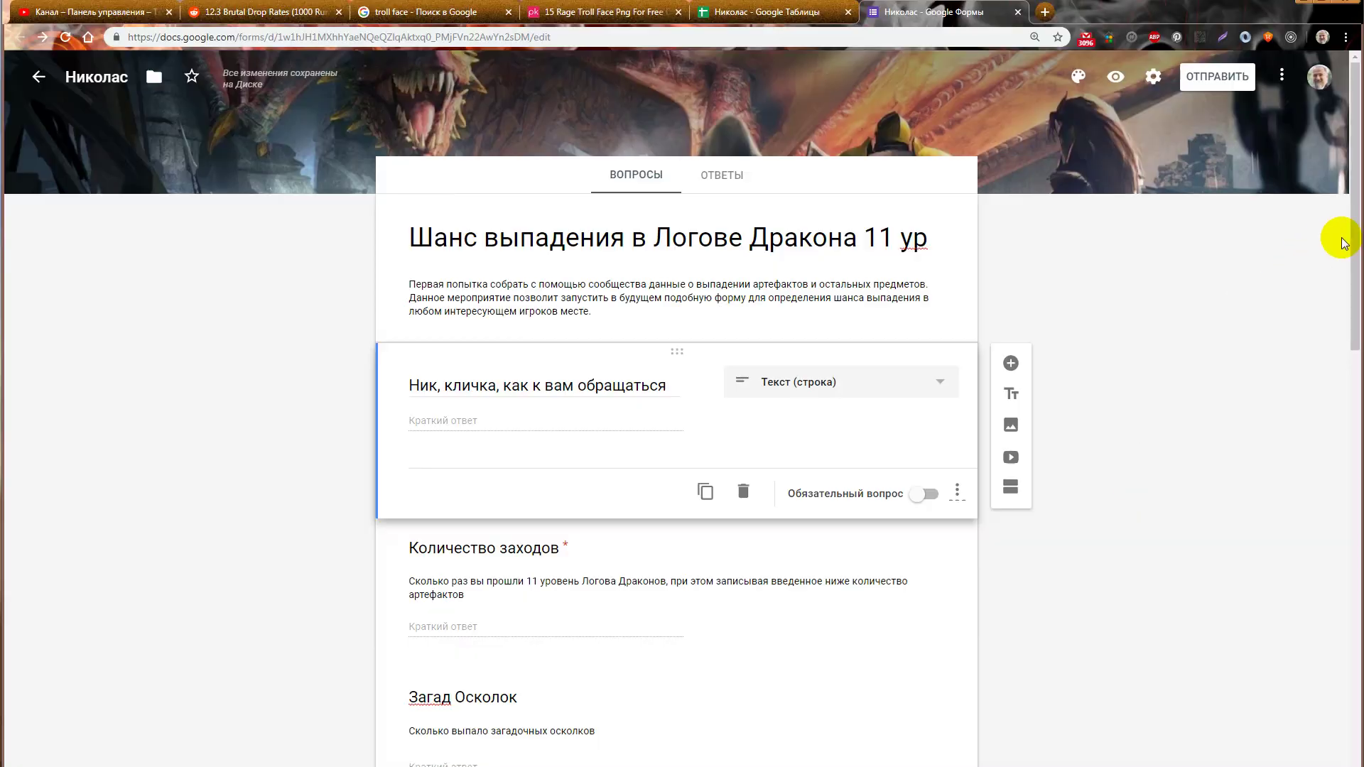
Step: Switch to the Google Forms survey "Шанс выпадения в Логове Дракона 11 ур" and open its preview
drag(1356, 238, 1235, 236)
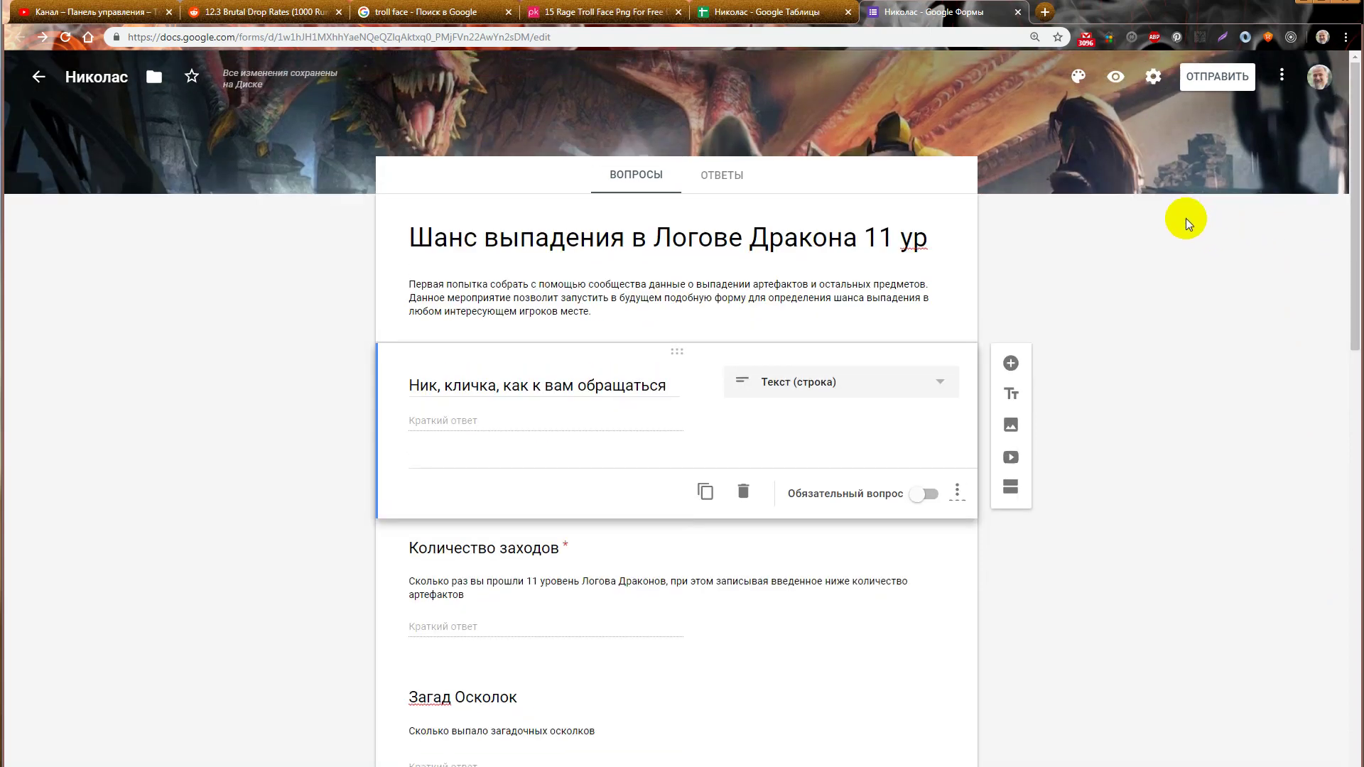
click(1115, 77)
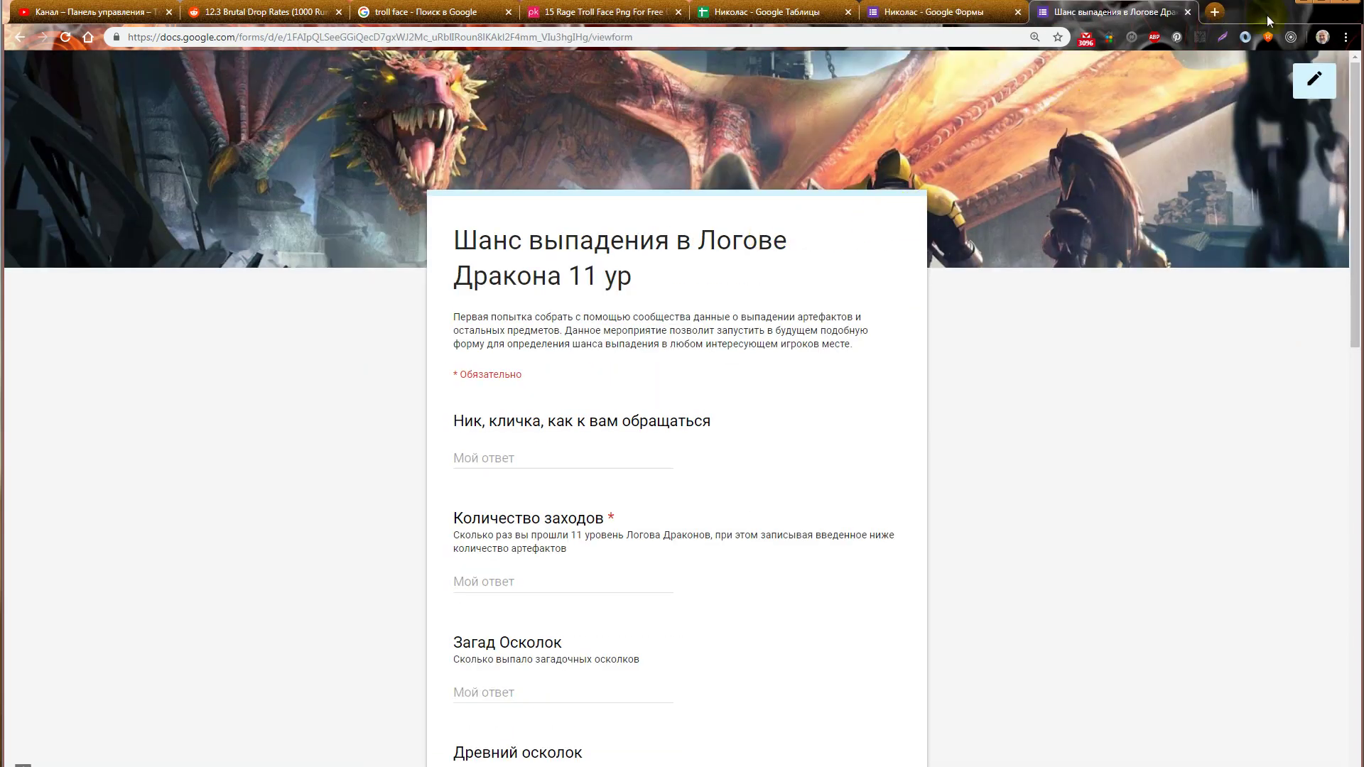
drag(1267, 21, 1264, 2)
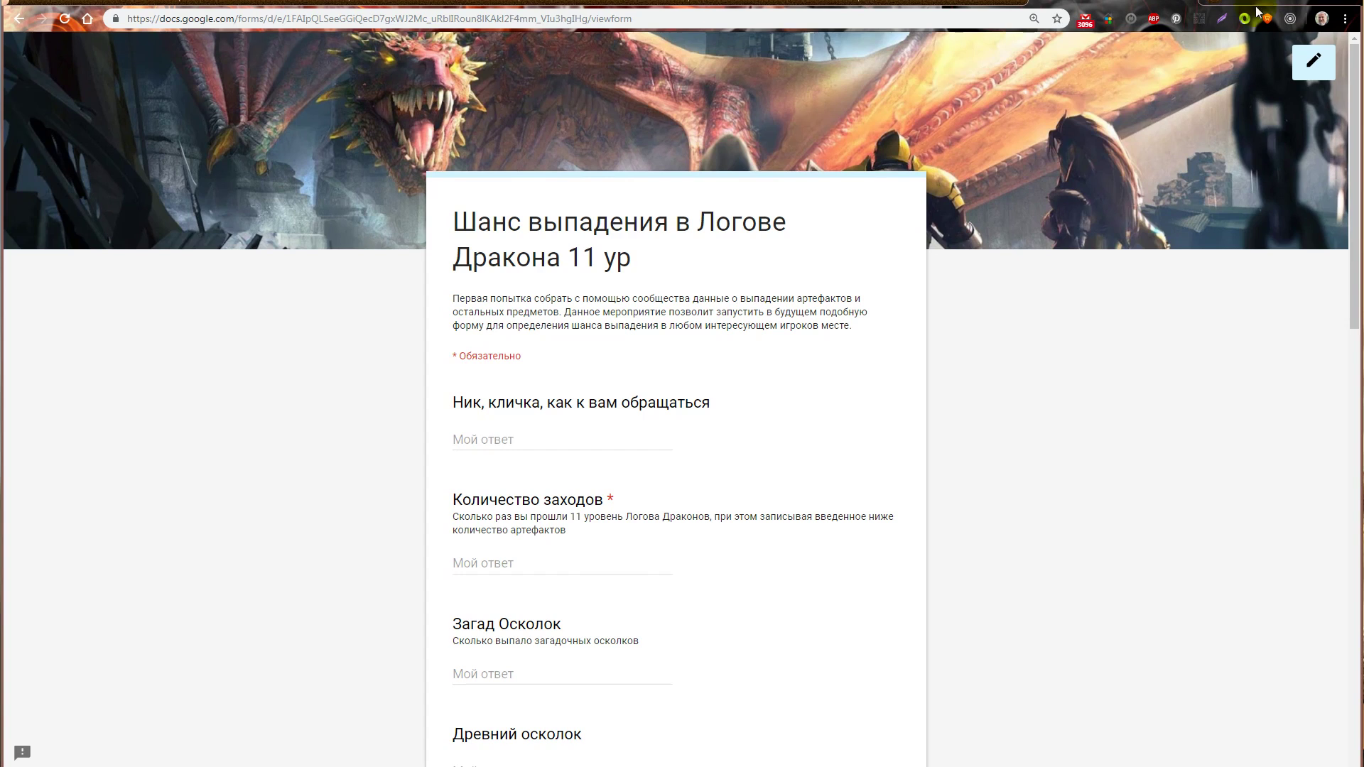
Step: Fill in the nickname field, then set Количество заходов to 9 and Загад Осколок to 1
click(506, 439)
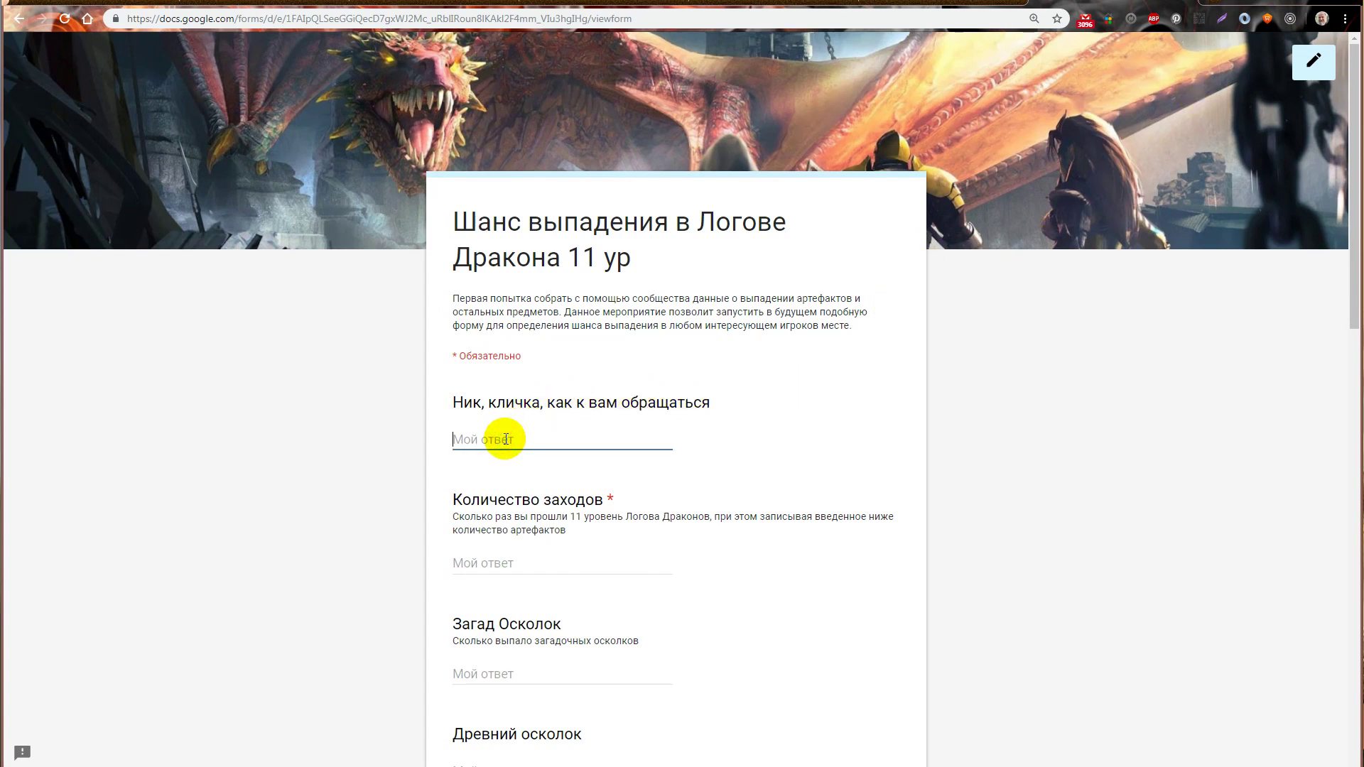
text(Вбит)
click(525, 562)
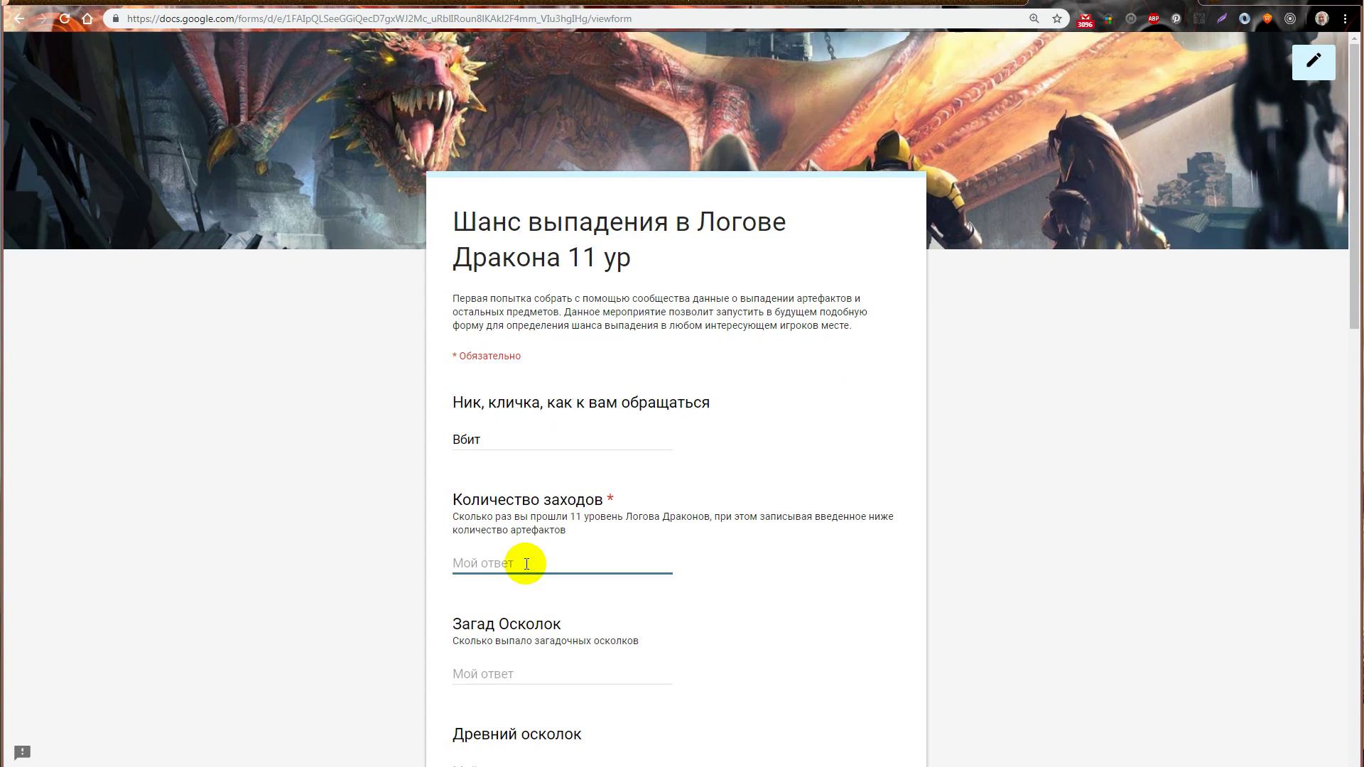
text(9)
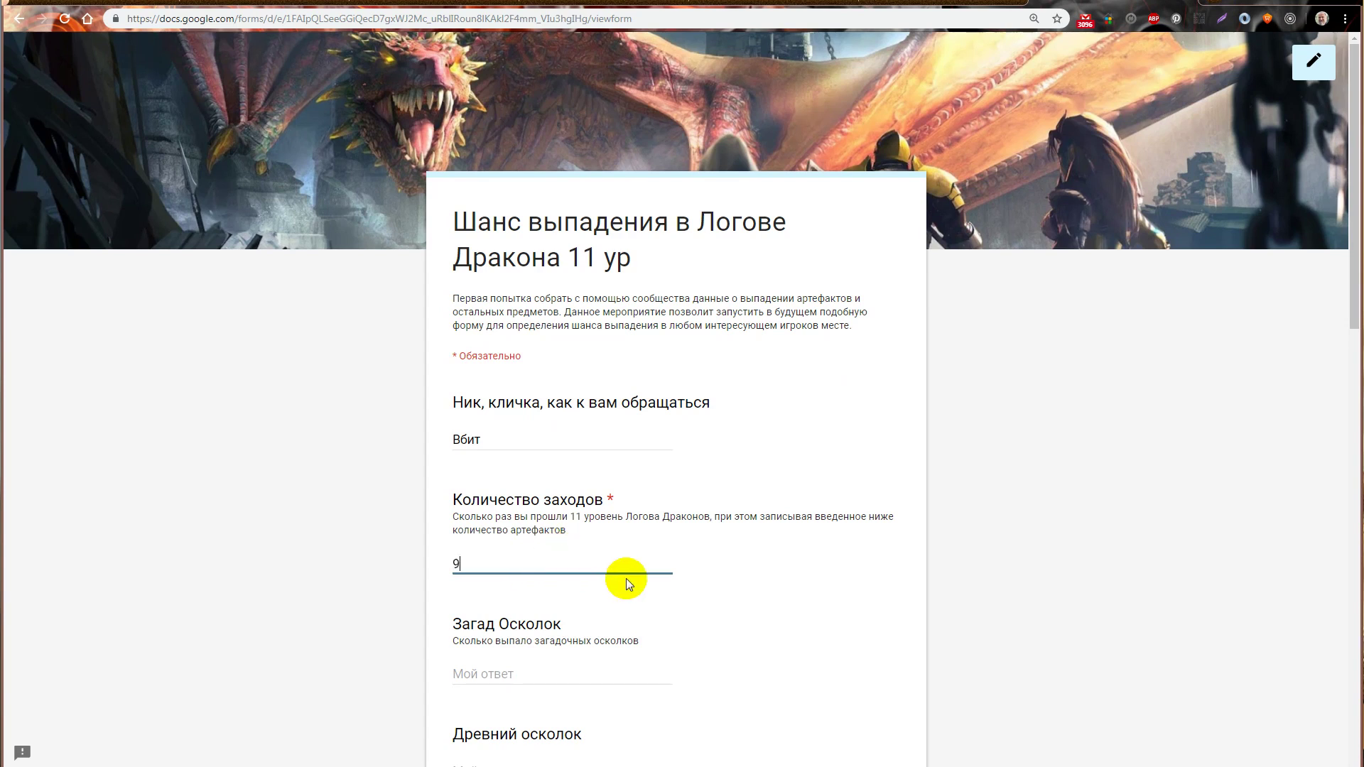
click(542, 674)
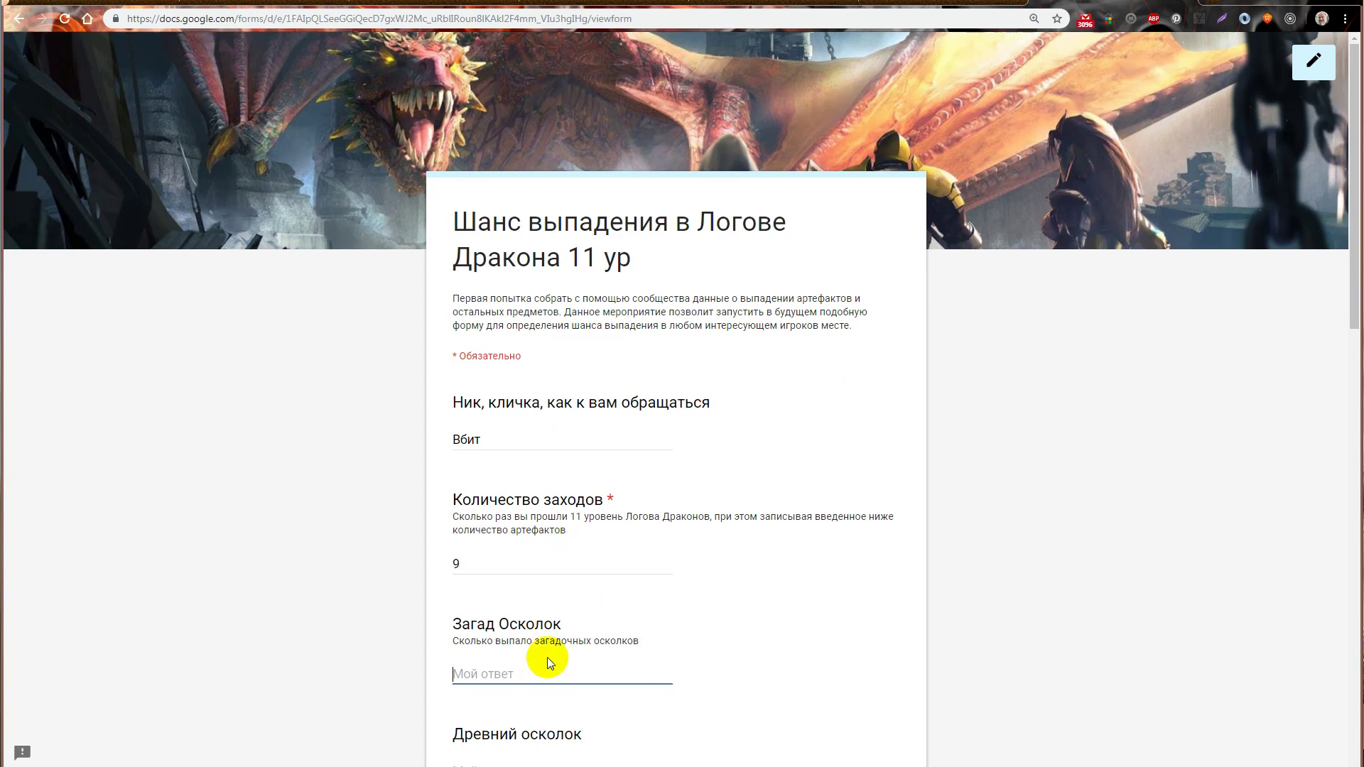
text(1)
Step: Set the first Пиво (отвар опыта) answer to 1, leaving Древний осколок and the second Пиво (отвар опыта) blank
drag(1355, 288, 1343, 462)
click(506, 314)
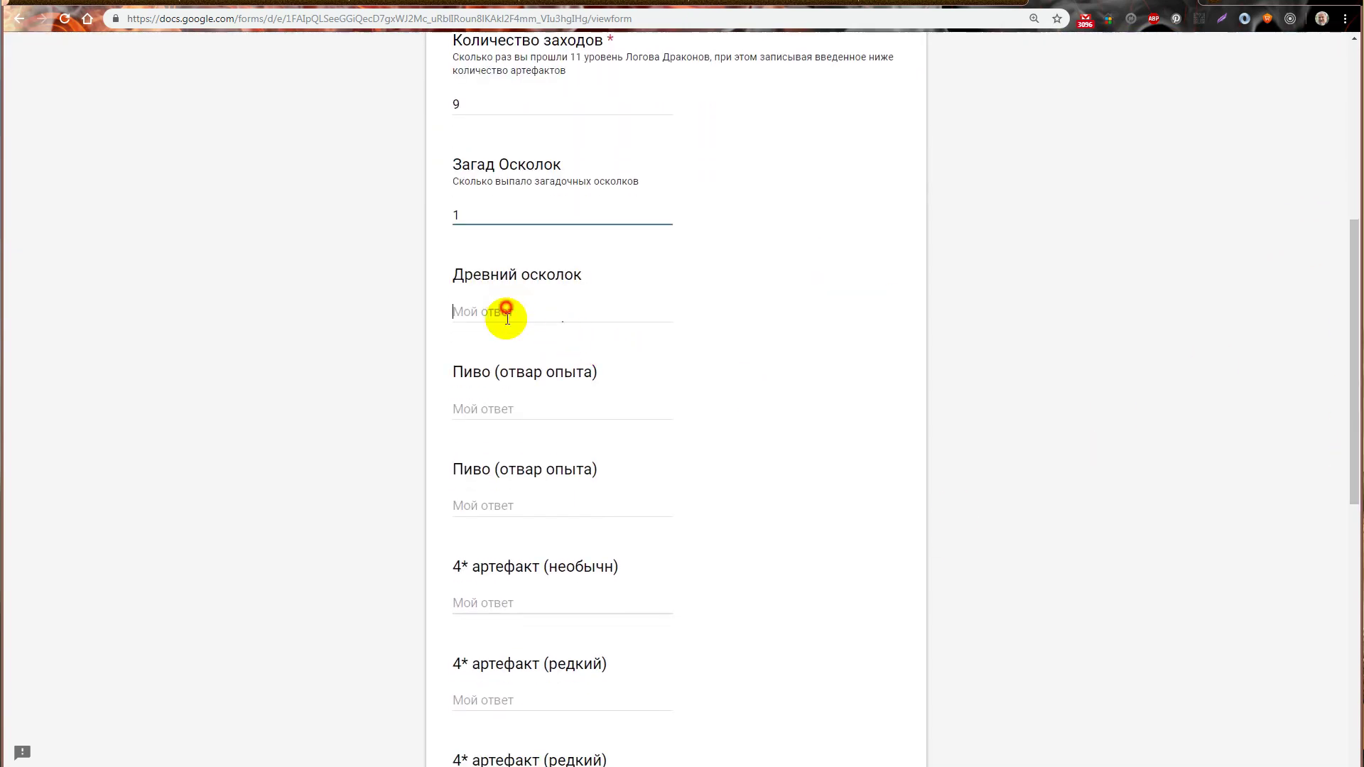
click(490, 409)
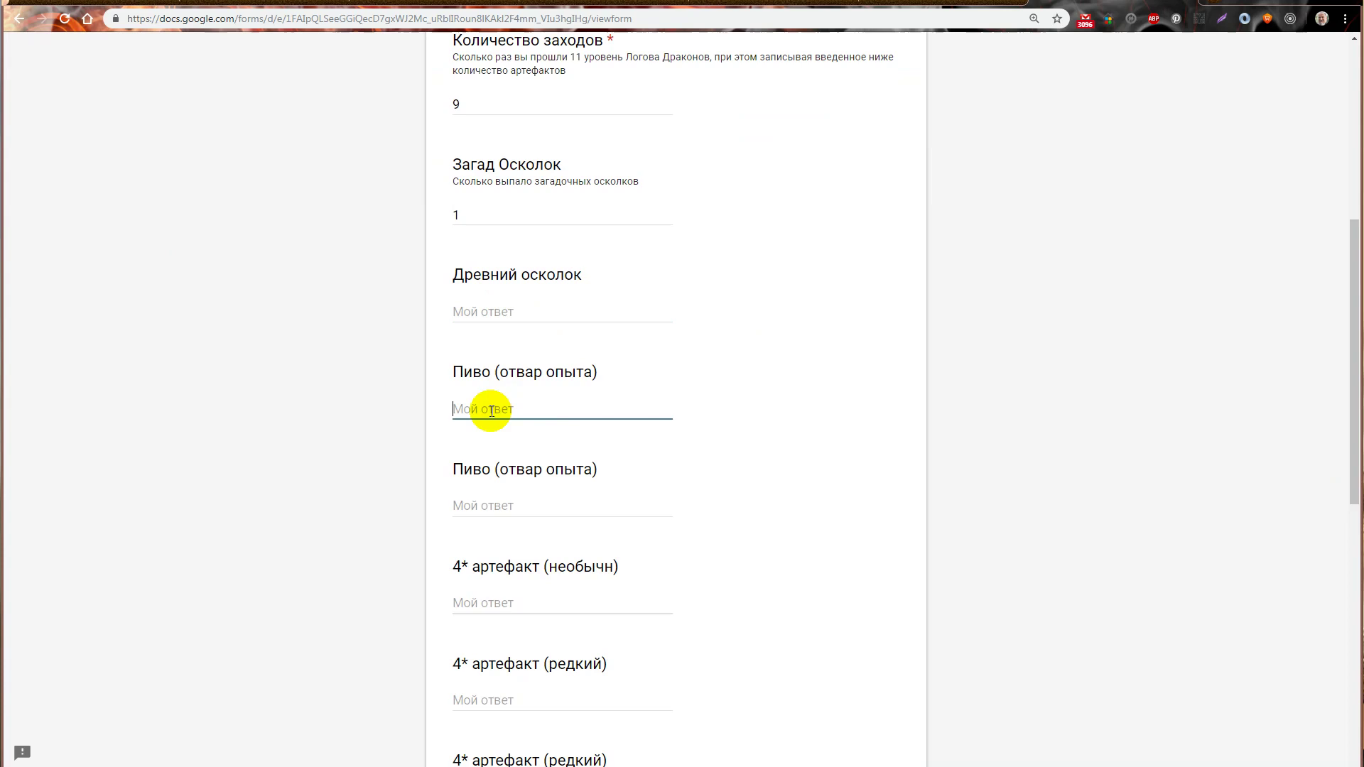
text(1)
click(487, 504)
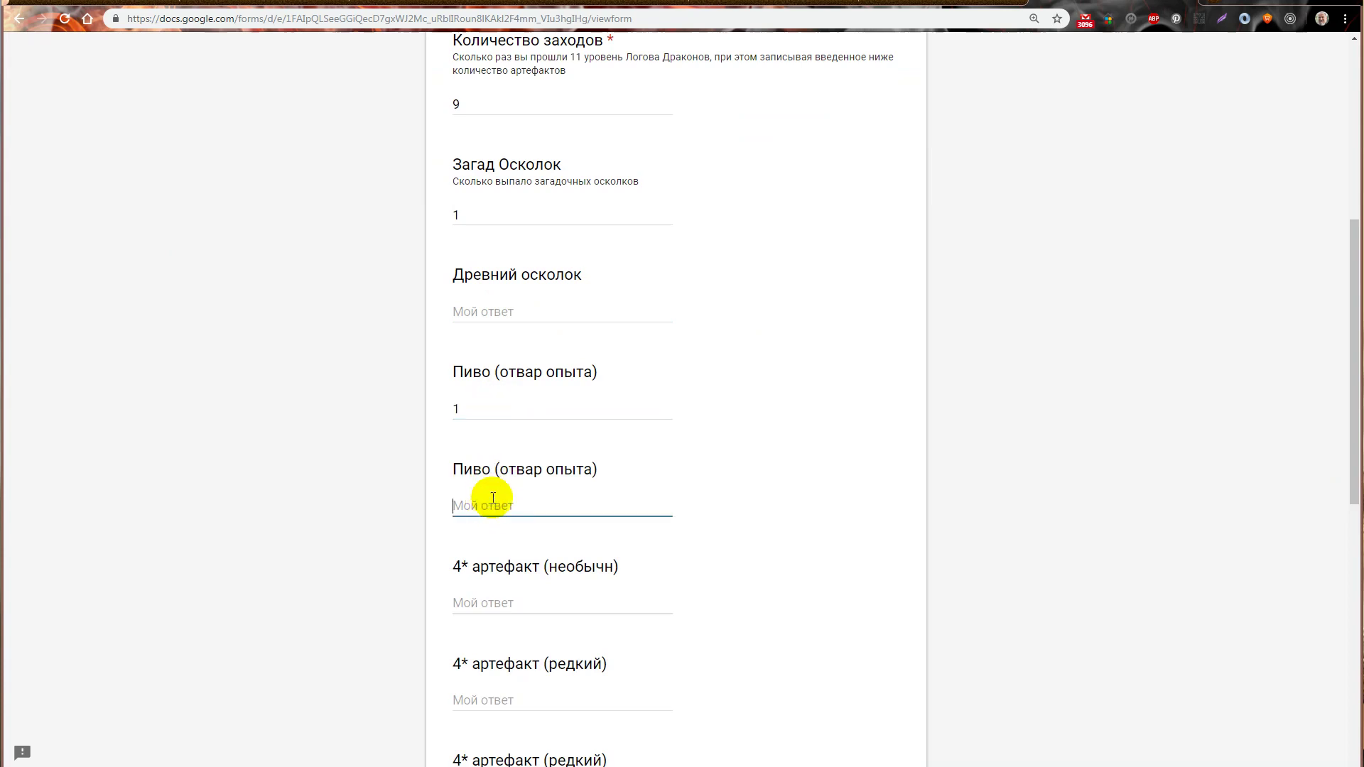
click(498, 601)
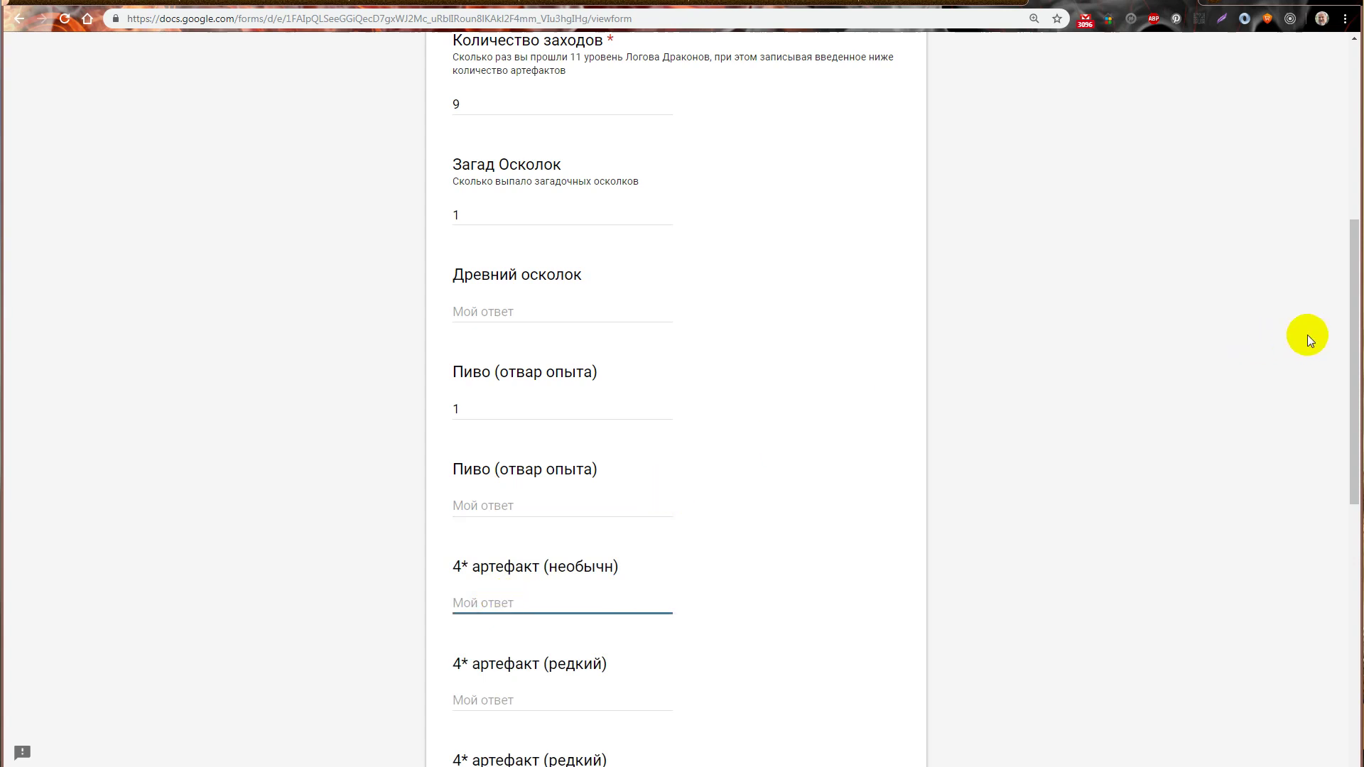
Step: Set the first 4* артефакт (редкий) answer to 2, leaving the необычн, second редкий and эпик answers of the 4* artifacts blank
scroll(1343, 341, up, 3)
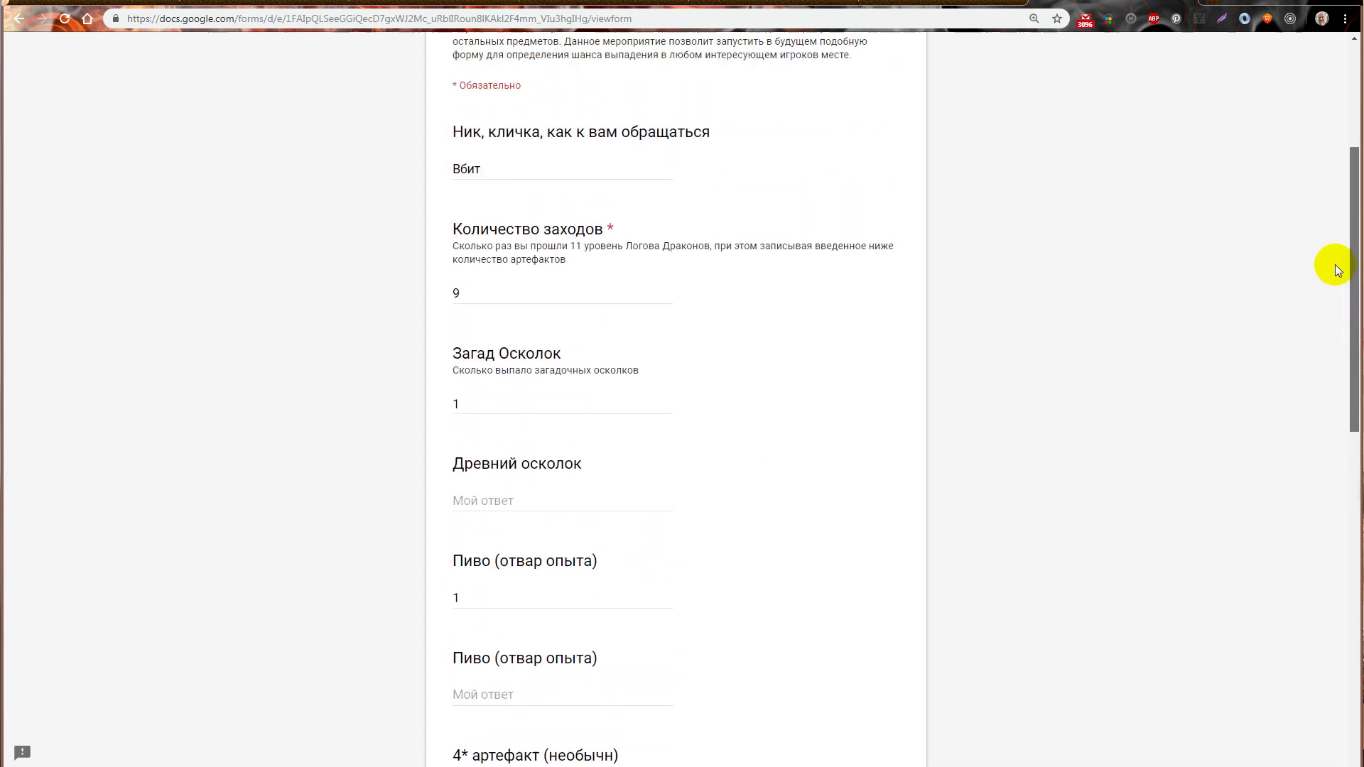
scroll(1336, 313, down, 4)
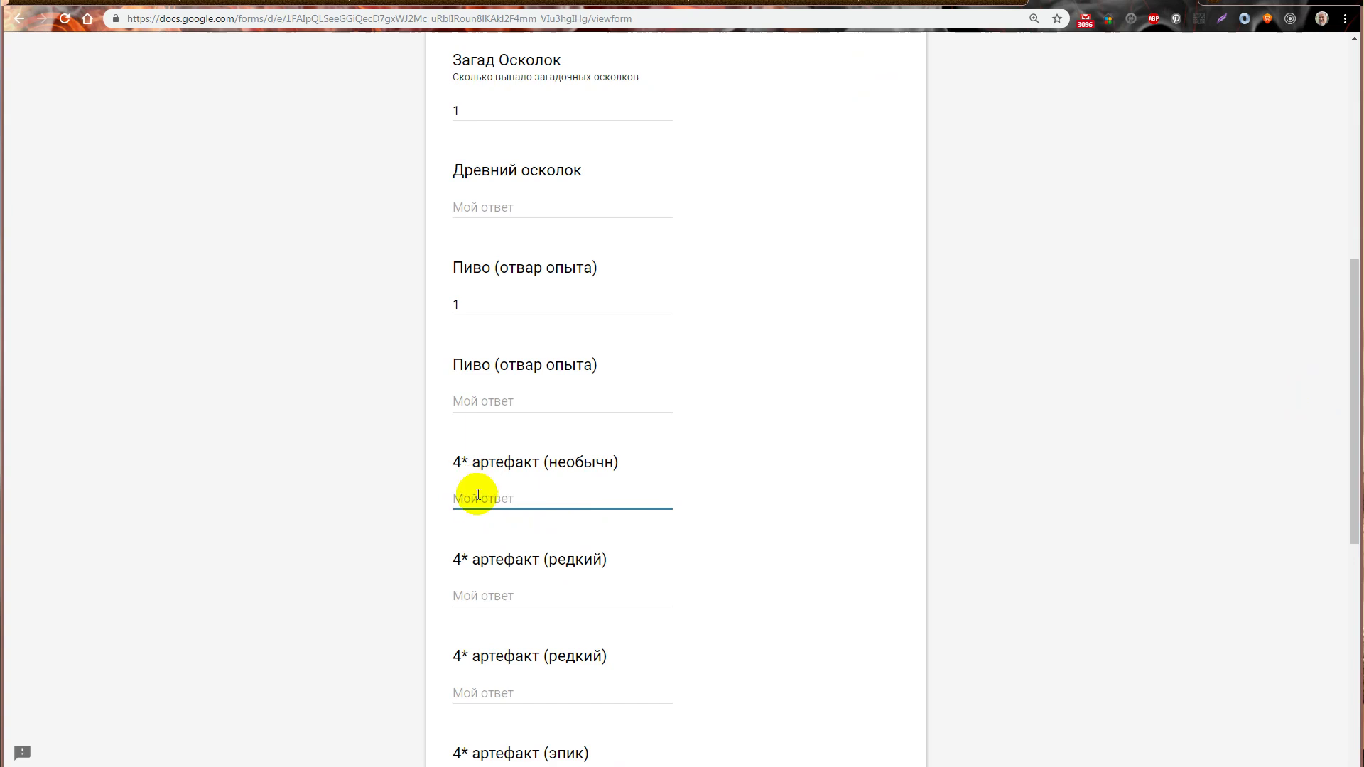
click(481, 584)
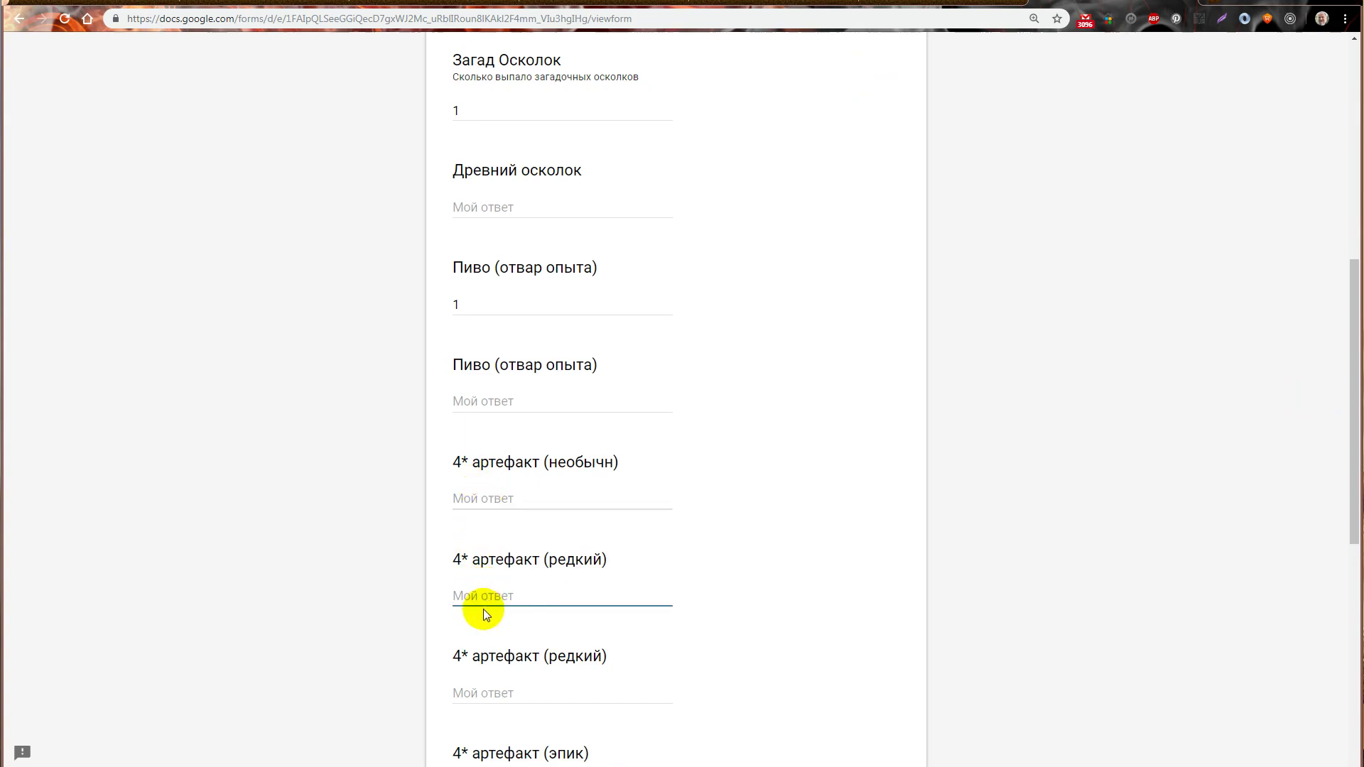
text(2)
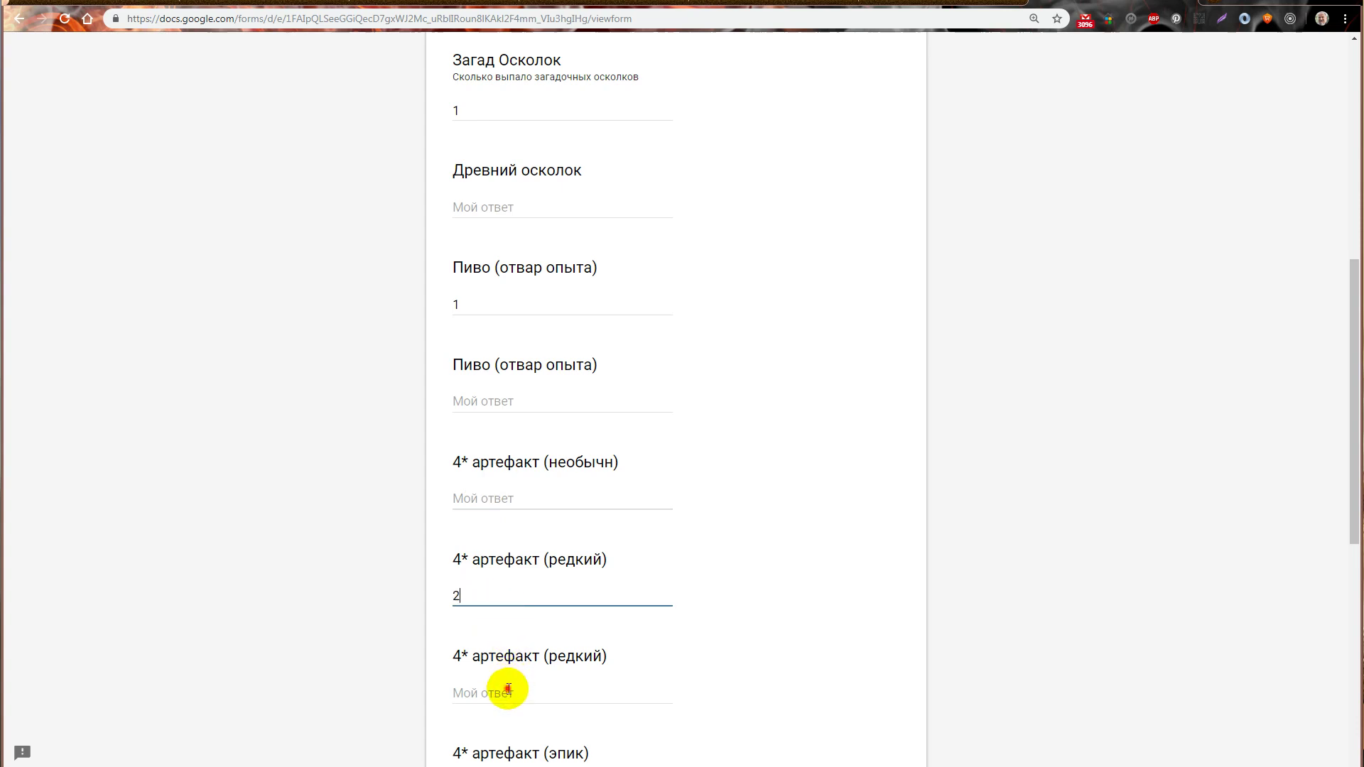
click(509, 690)
drag(1349, 466, 1340, 576)
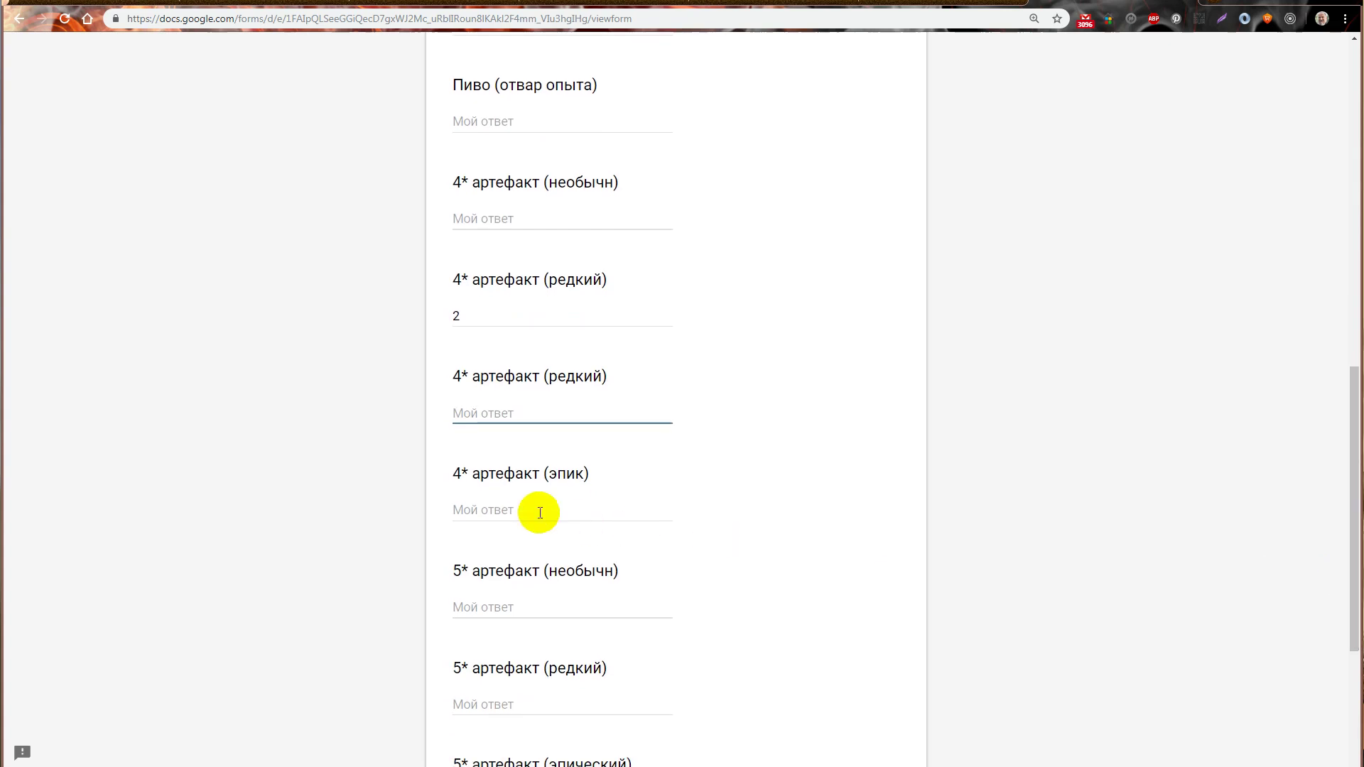
click(504, 509)
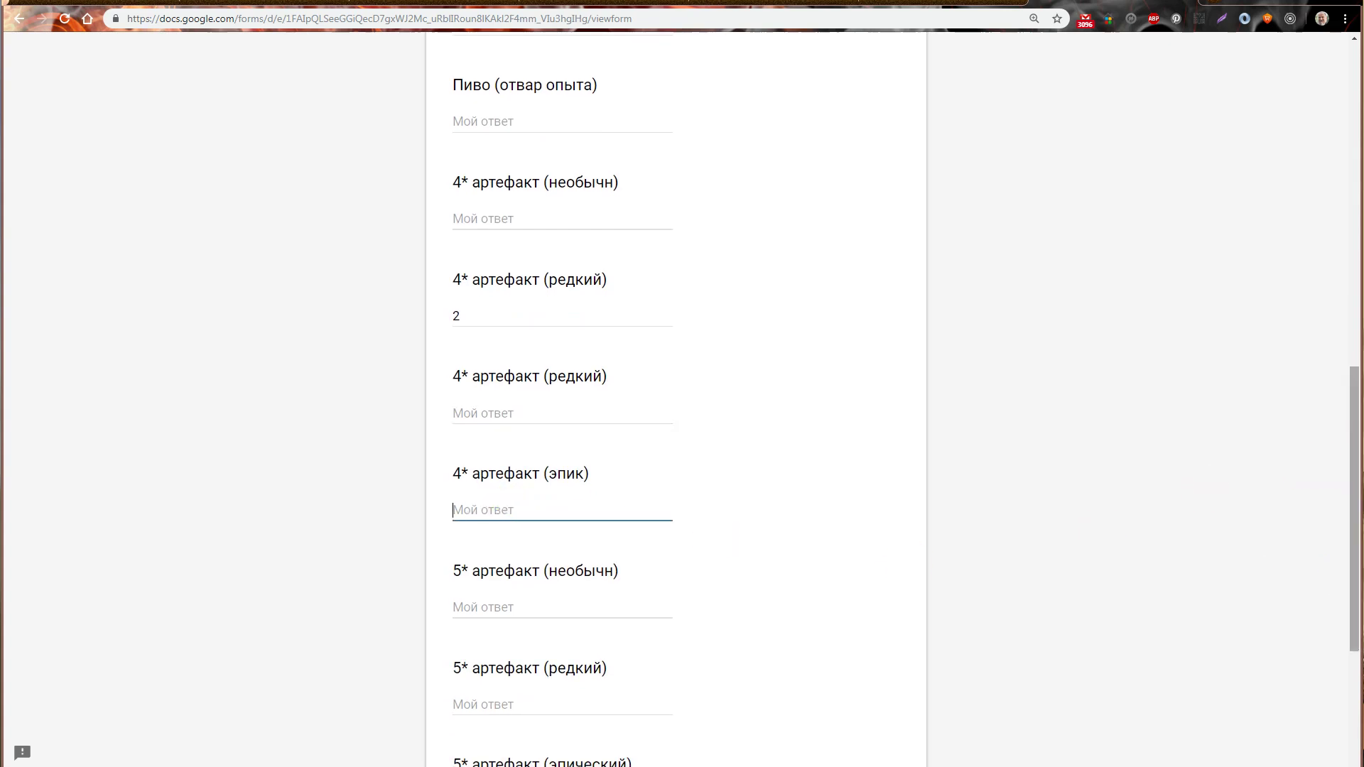
drag(1346, 479, 1303, 402)
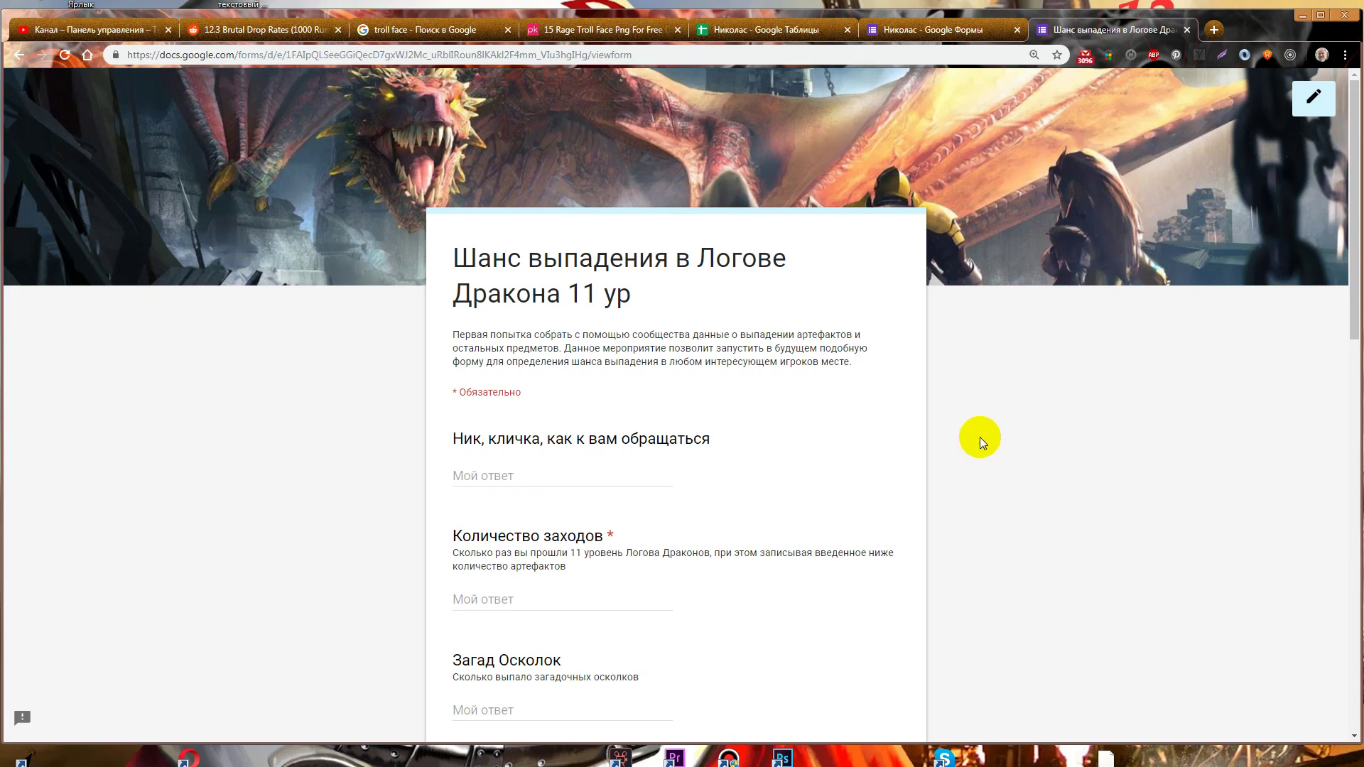
Step: Fill in the nickname field of the blank survey and set Количество заходов to 10
scroll(1354, 284, down, 1)
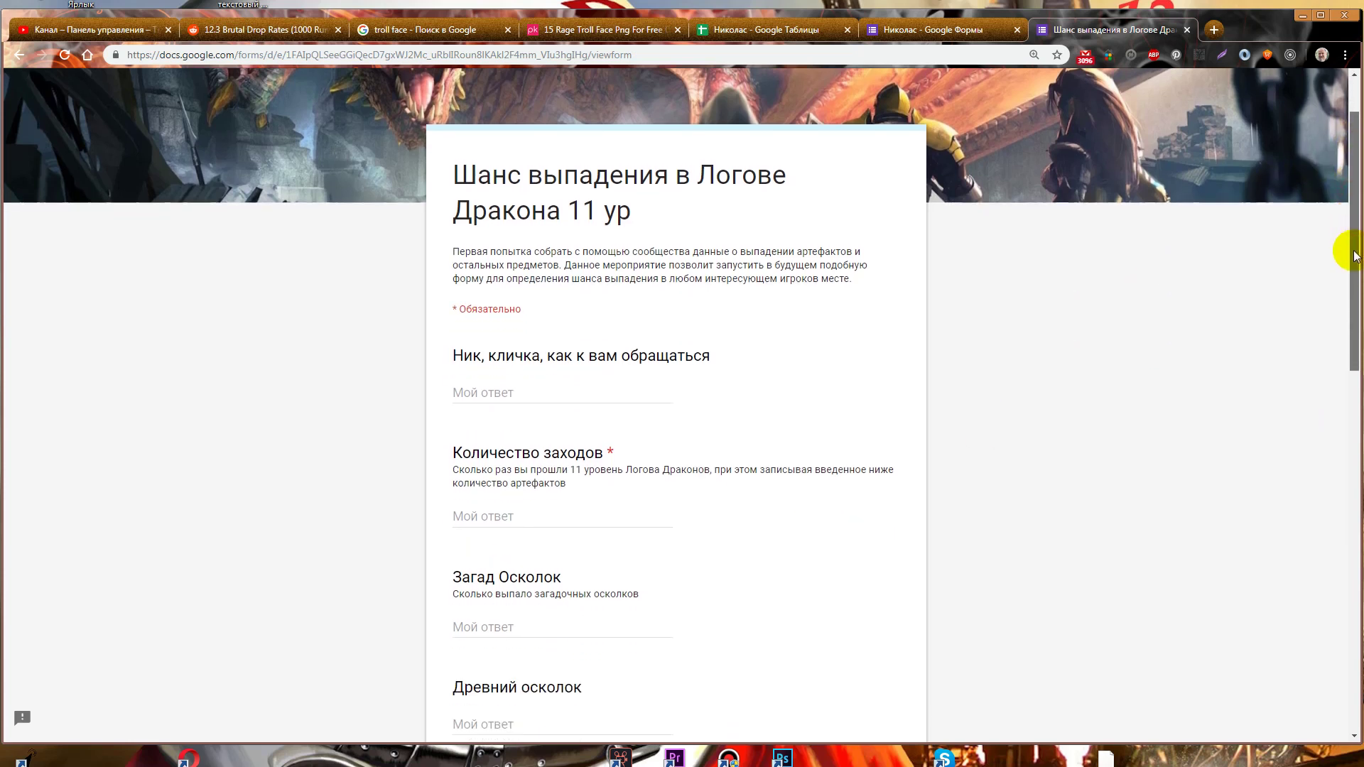
drag(1354, 259, 1354, 264)
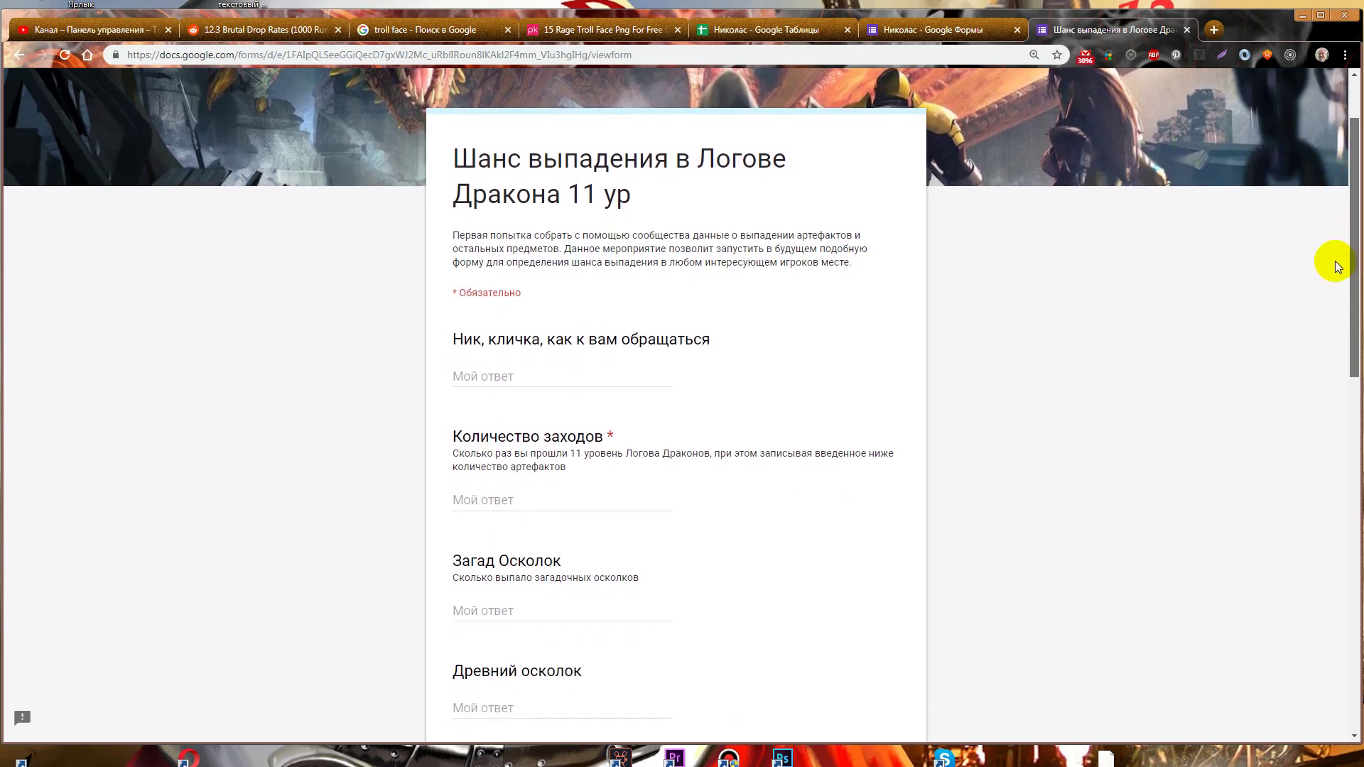
click(524, 376)
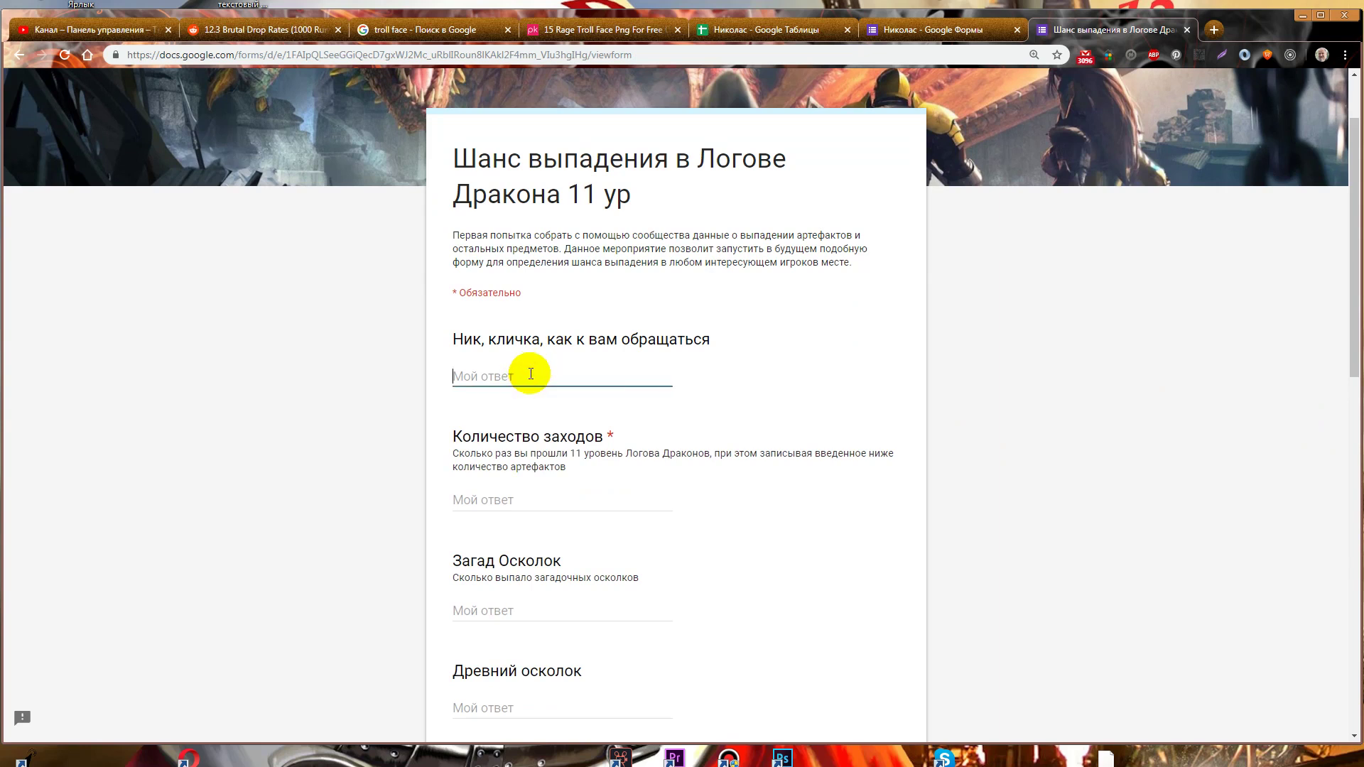
text(Вбит)
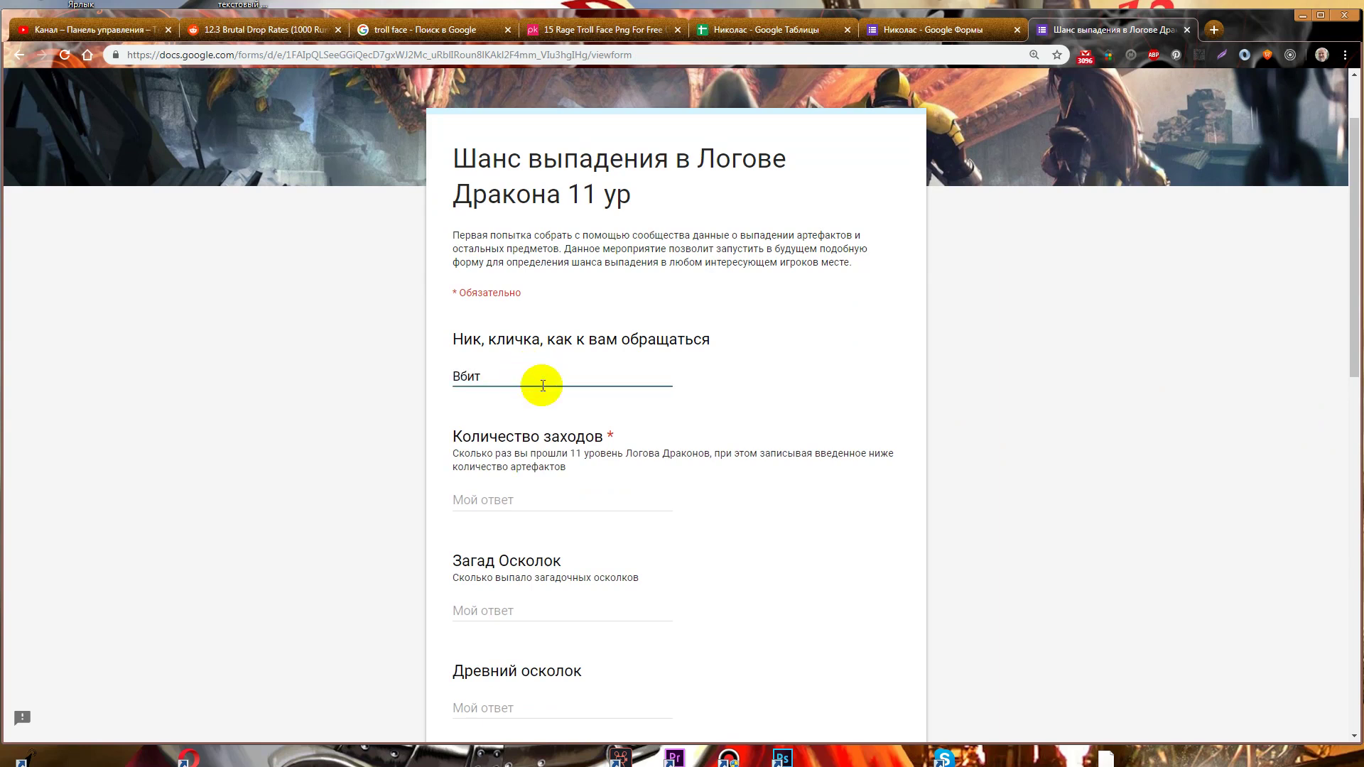
click(528, 498)
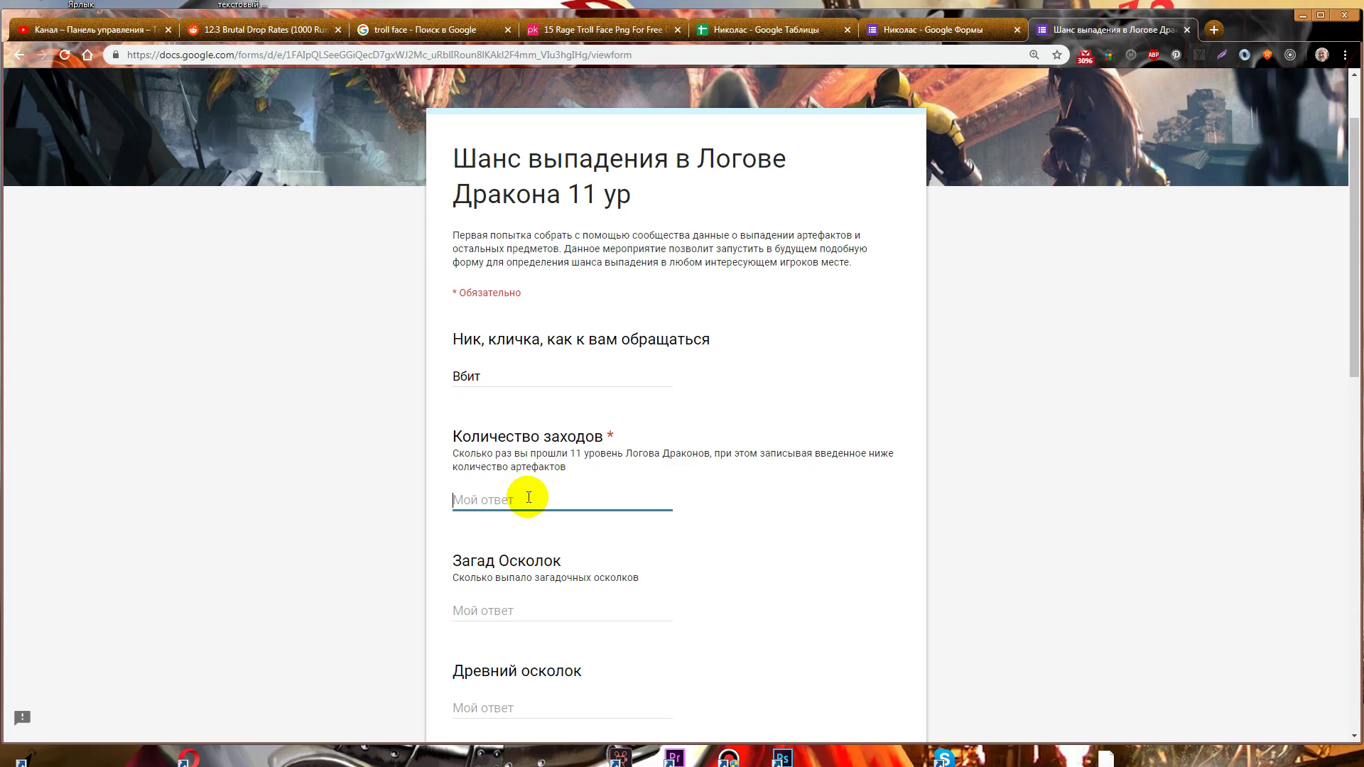
text(10)
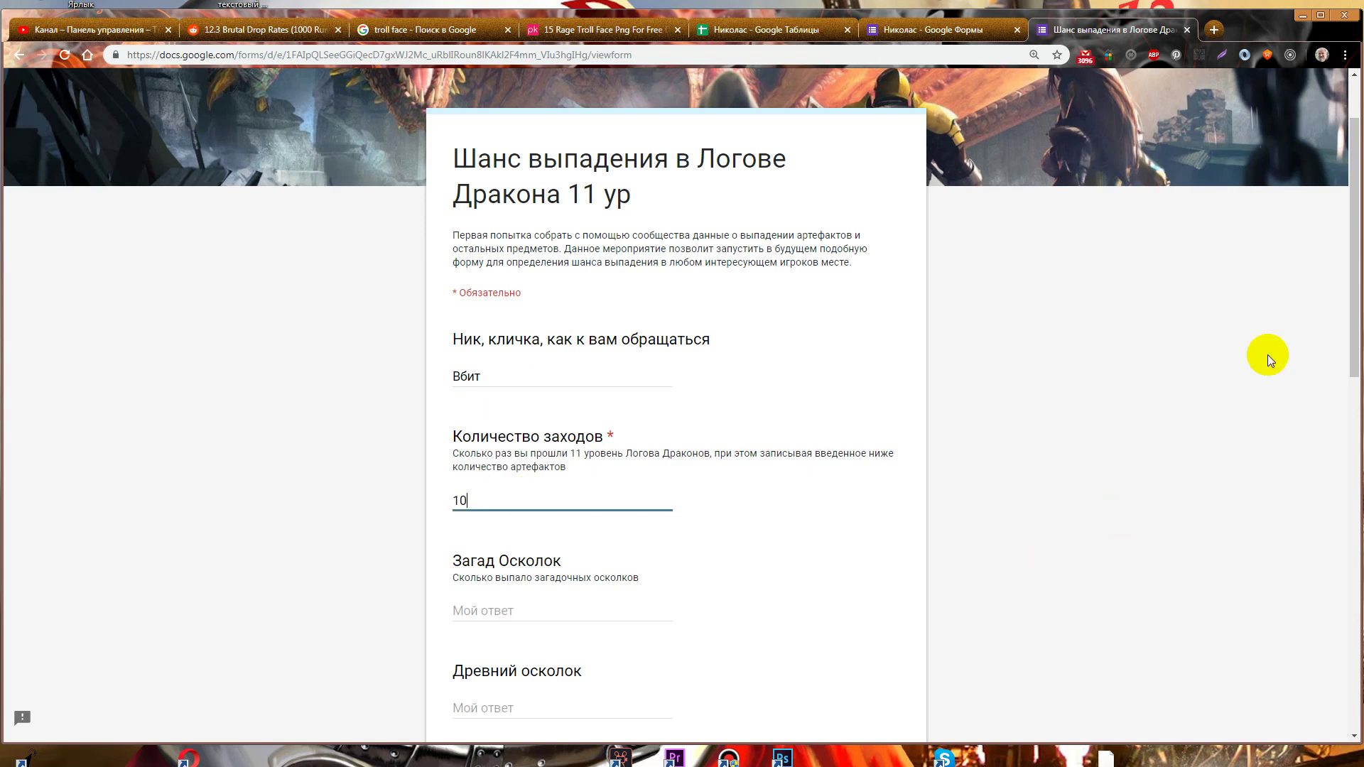
Step: Set Загад Осколок to 1 and Пиво (отвар опыта) to 1, leaving Древний осколок blank
drag(1358, 321, 1283, 407)
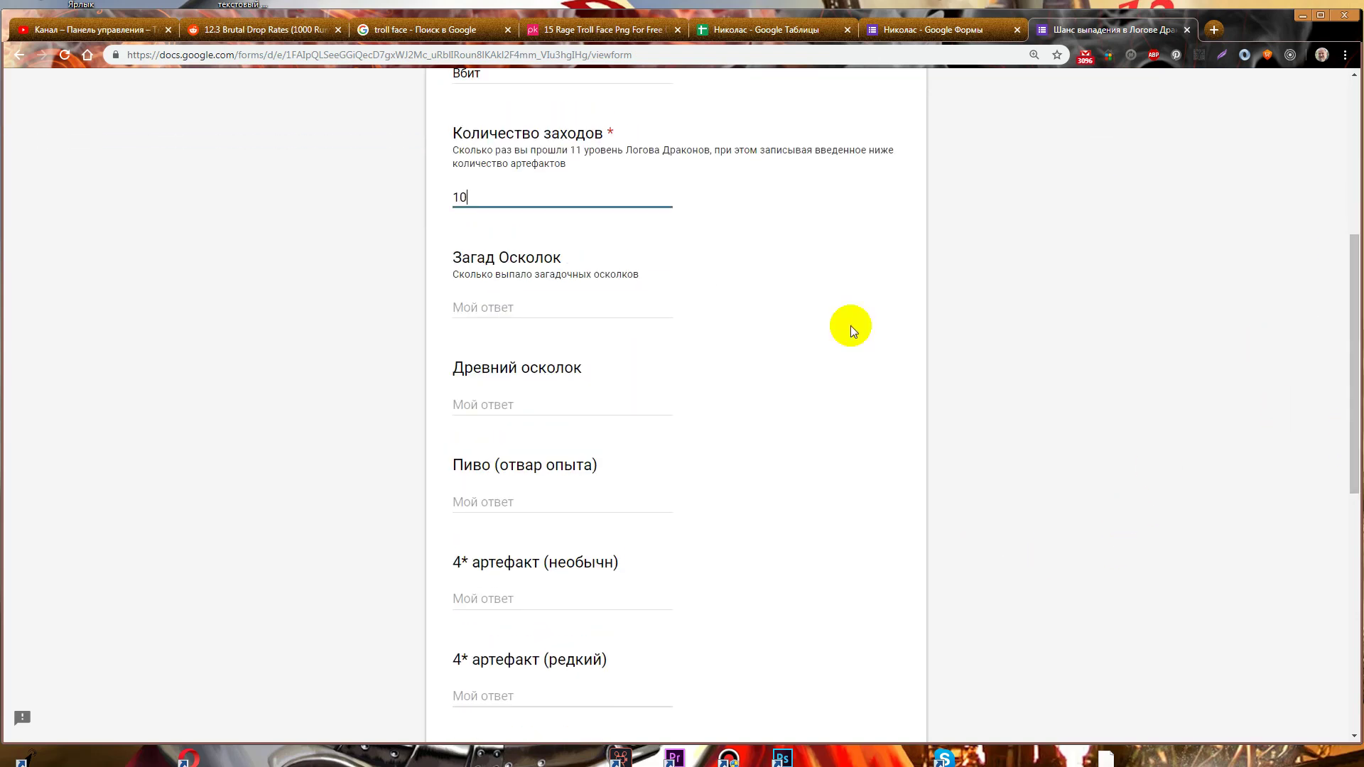
click(550, 307)
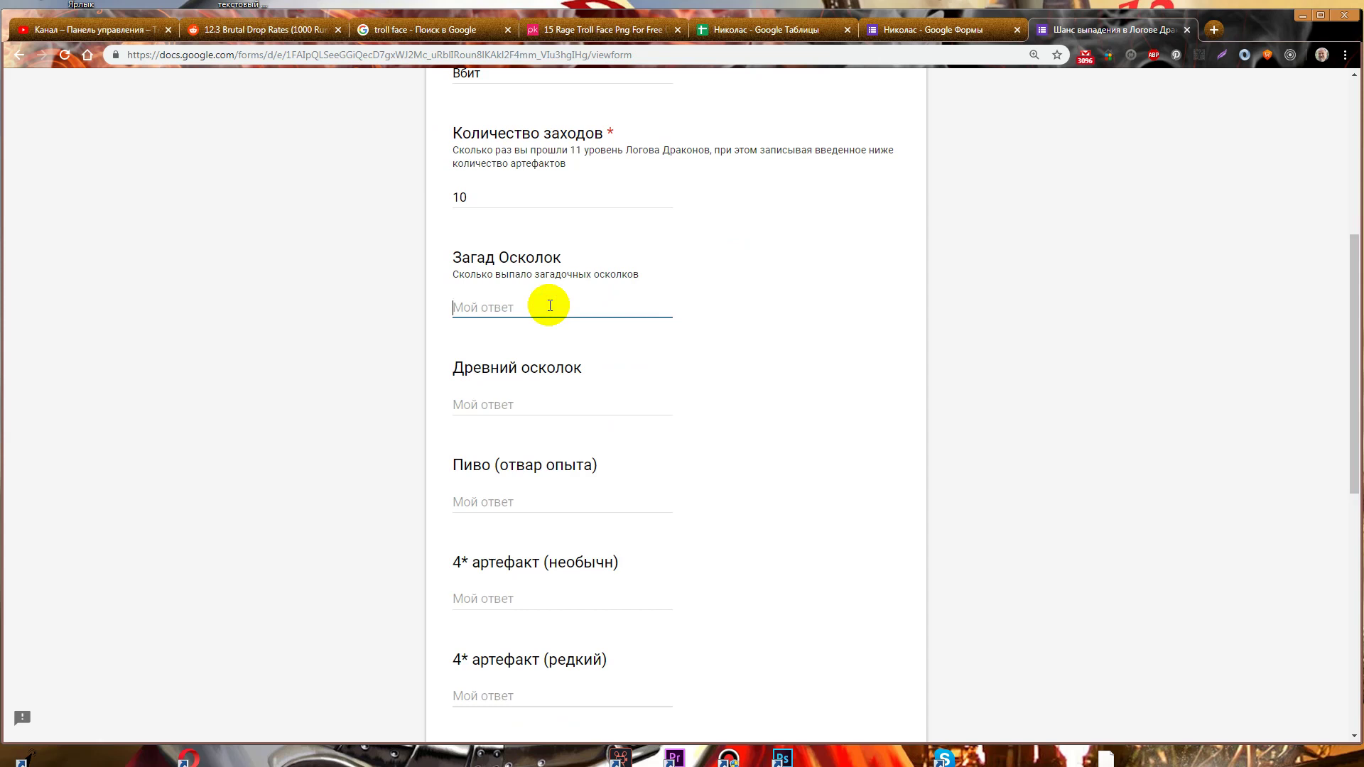
text(1)
click(482, 404)
click(501, 501)
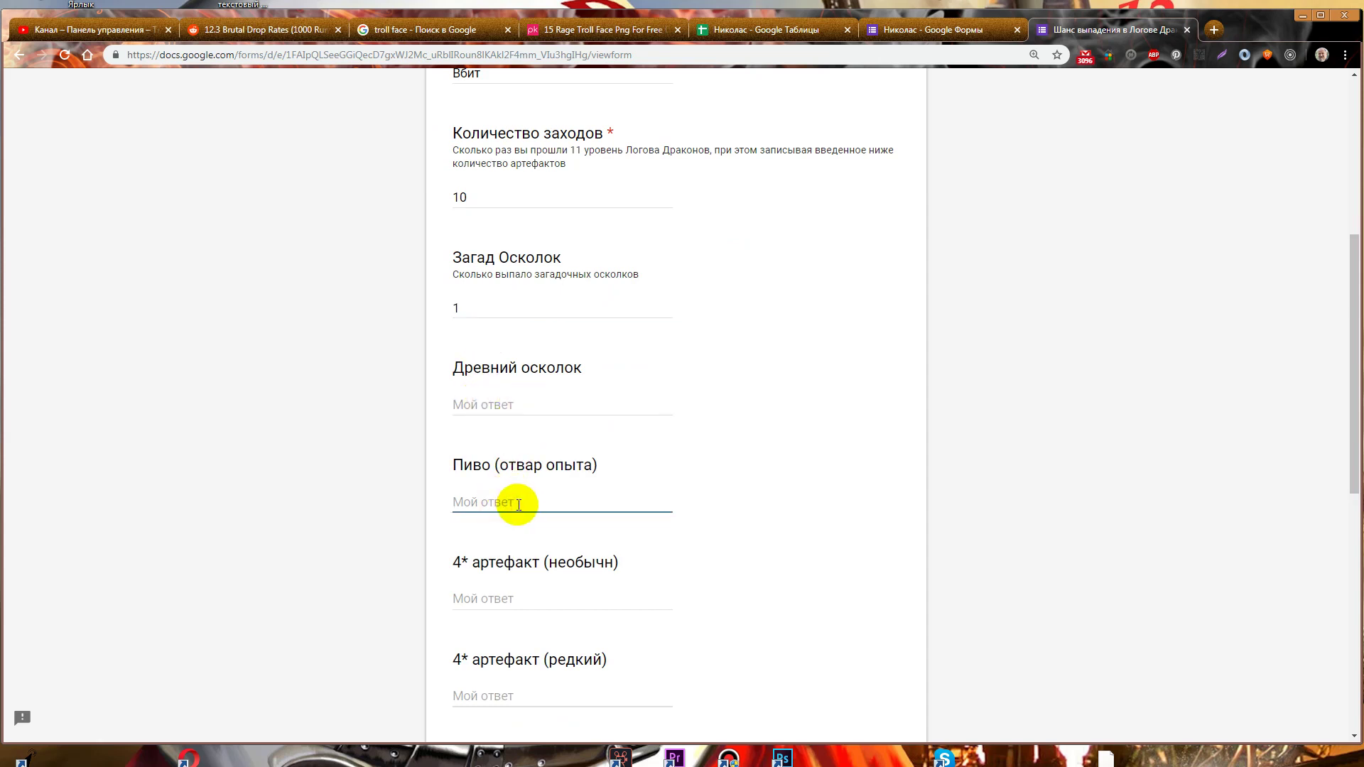
text(1)
Step: Set 4* артефакт (редкий) to 2 and 4* артефакт (эпик) to 5, leaving 4* артефакт (необычн) blank
click(523, 598)
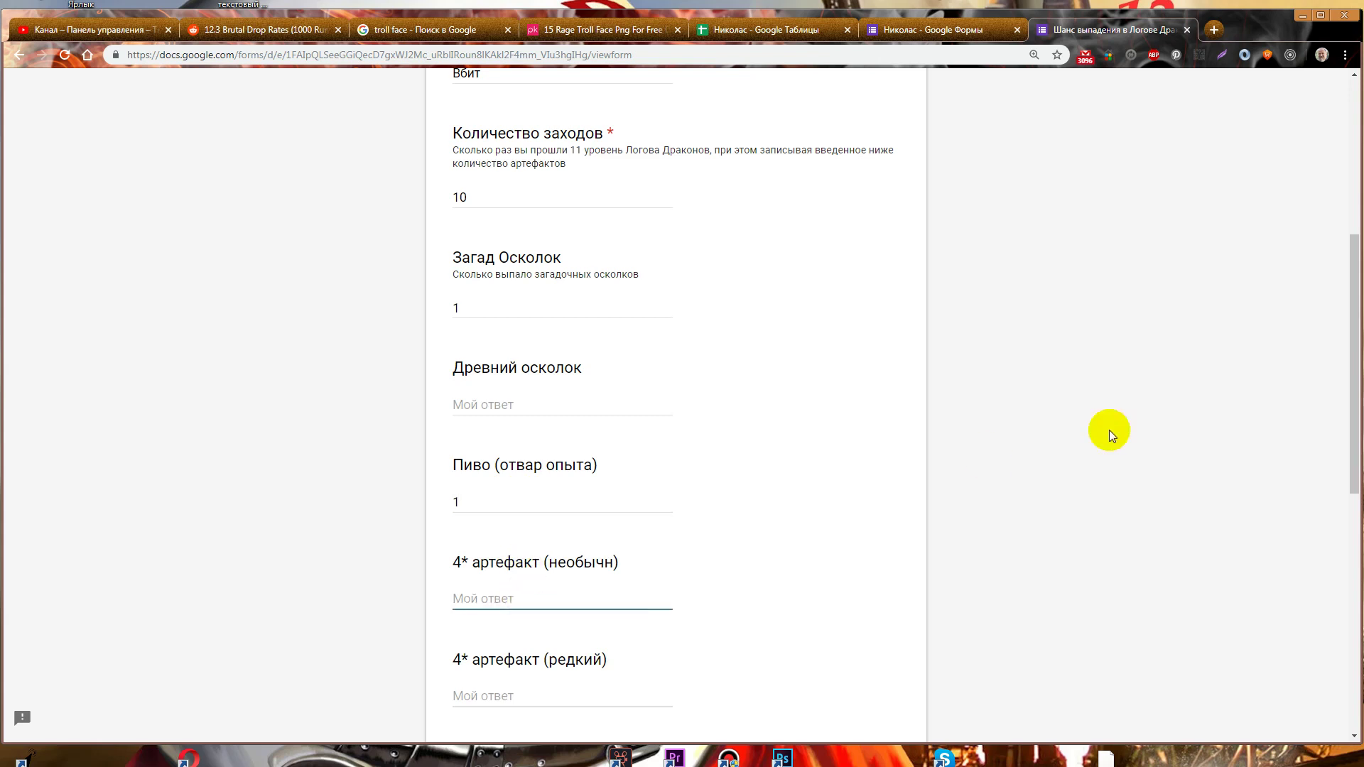
drag(1349, 381, 1303, 504)
click(527, 448)
text(2)
click(499, 540)
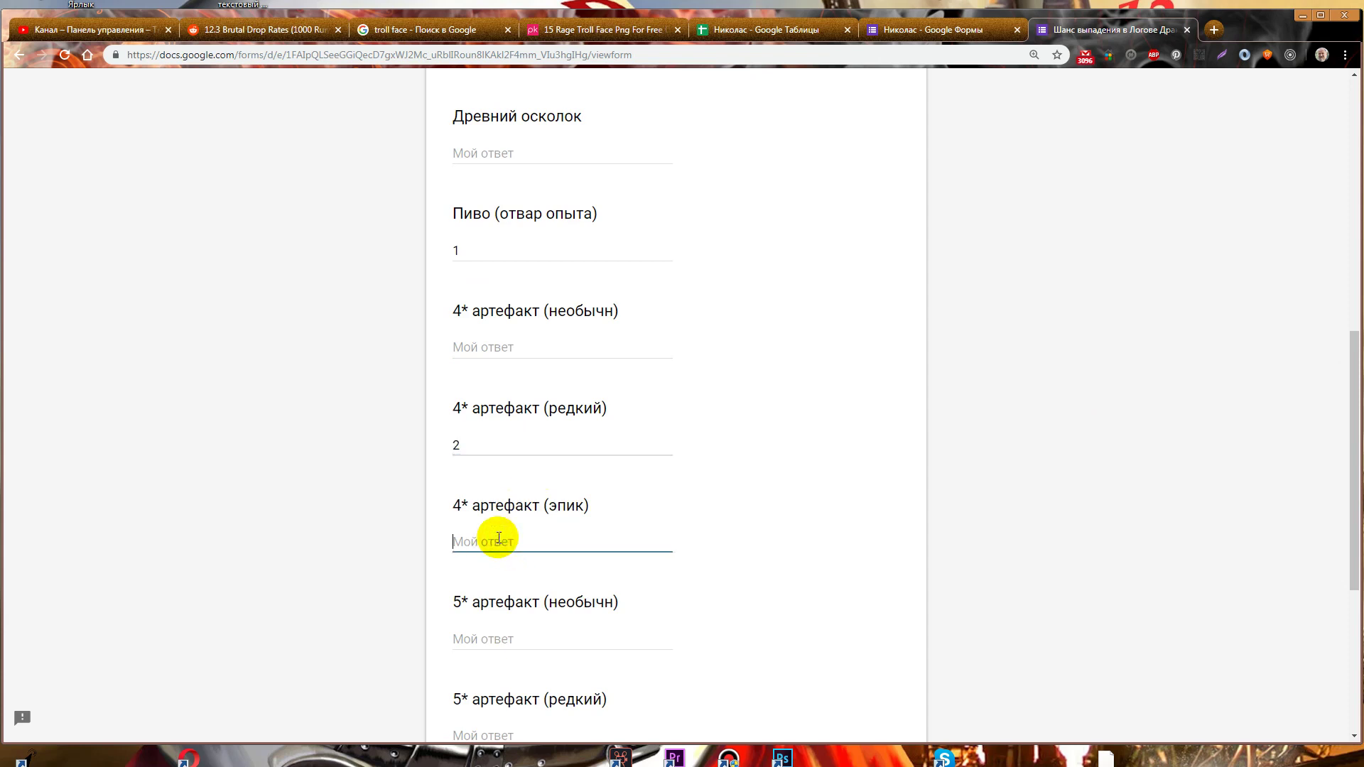
text(4)
key(BackSpace)
text(5)
Step: Set 5* артефакт (редкий) to 1 and submit the survey response
drag(1350, 495, 1353, 590)
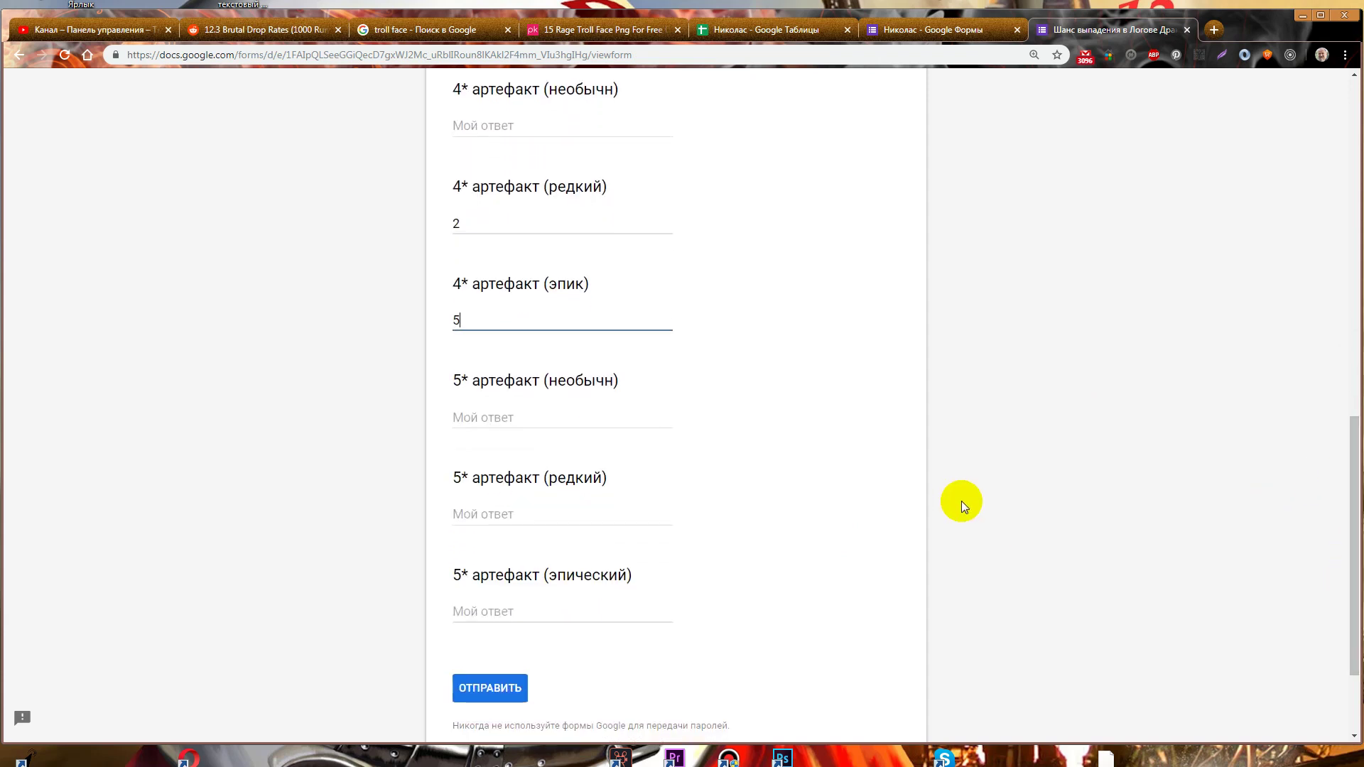
click(530, 506)
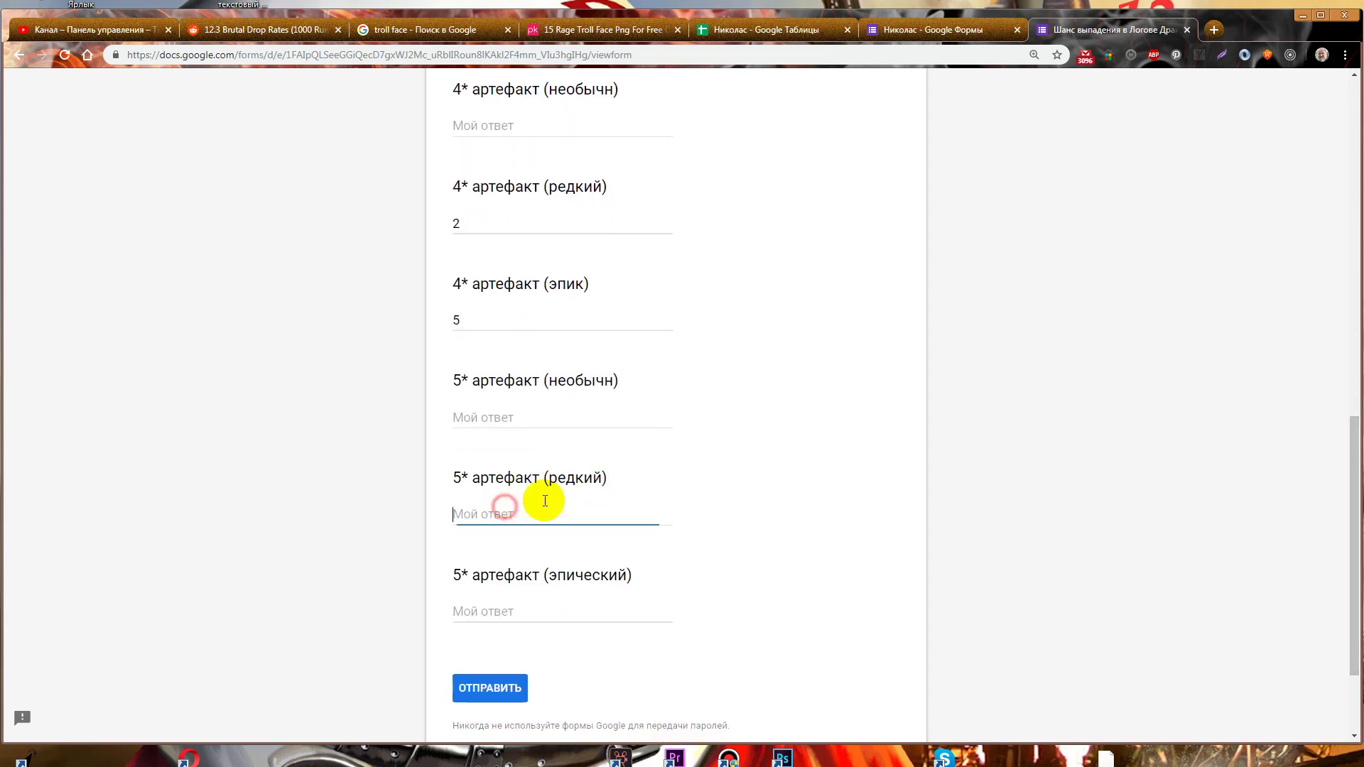
text(1)
click(490, 686)
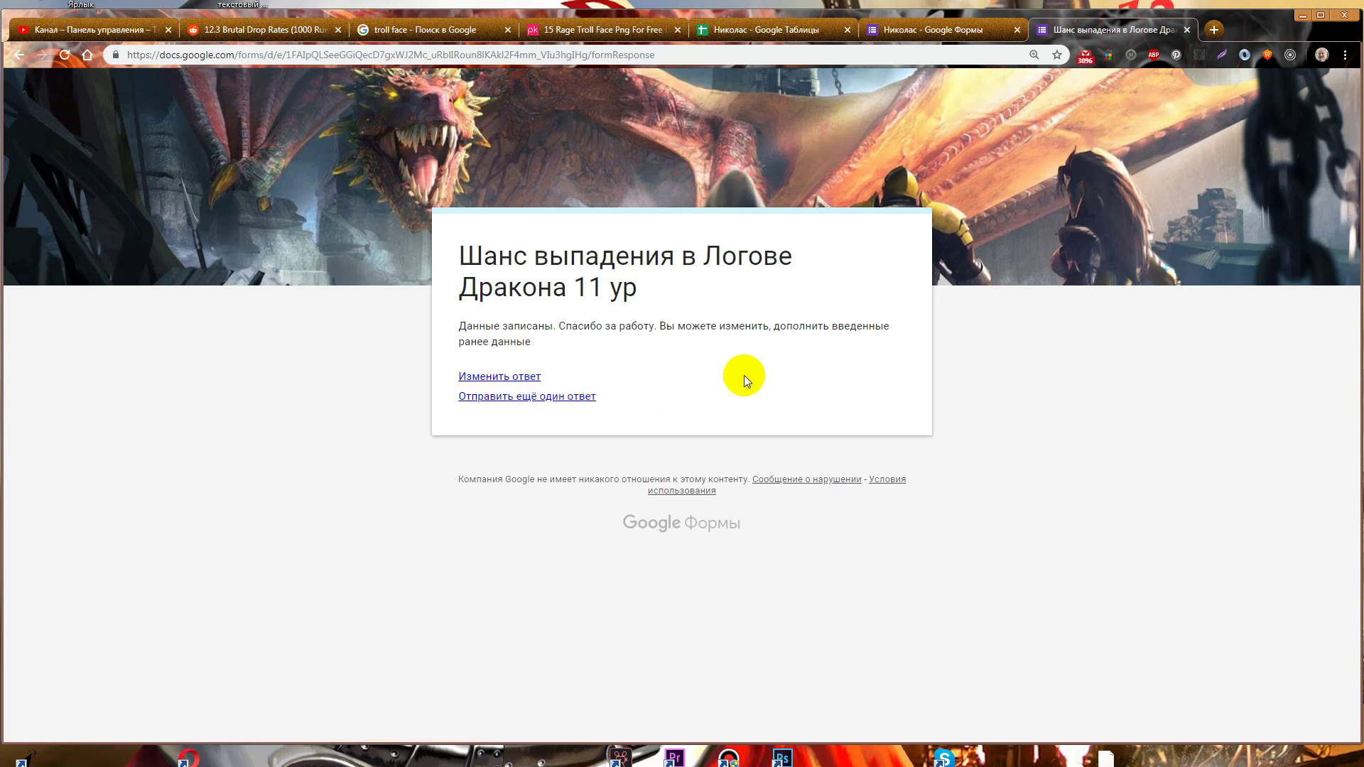
Step: Switch to the Google Sheets spreadsheet and check the recorded responses and artifact columns on Ответы на форму (3)
key(ctrl+5)
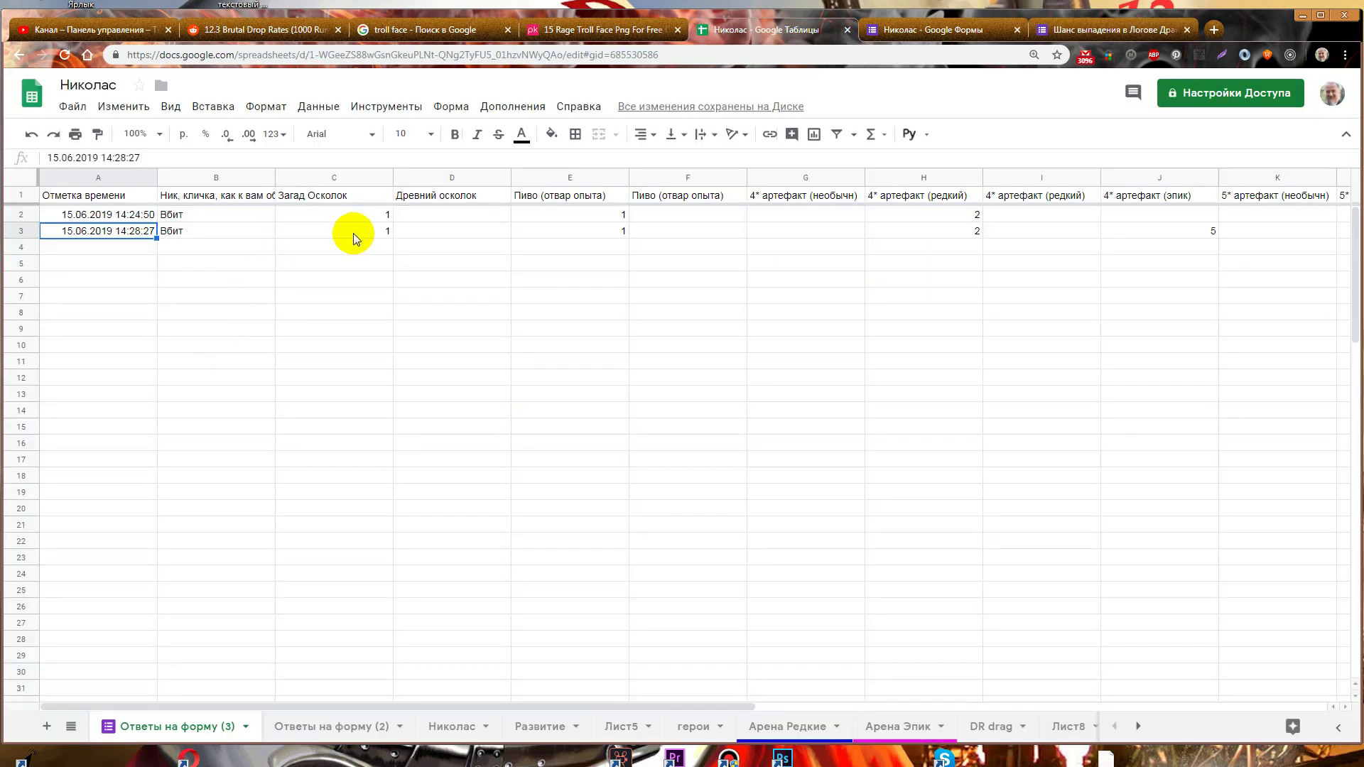
click(798, 196)
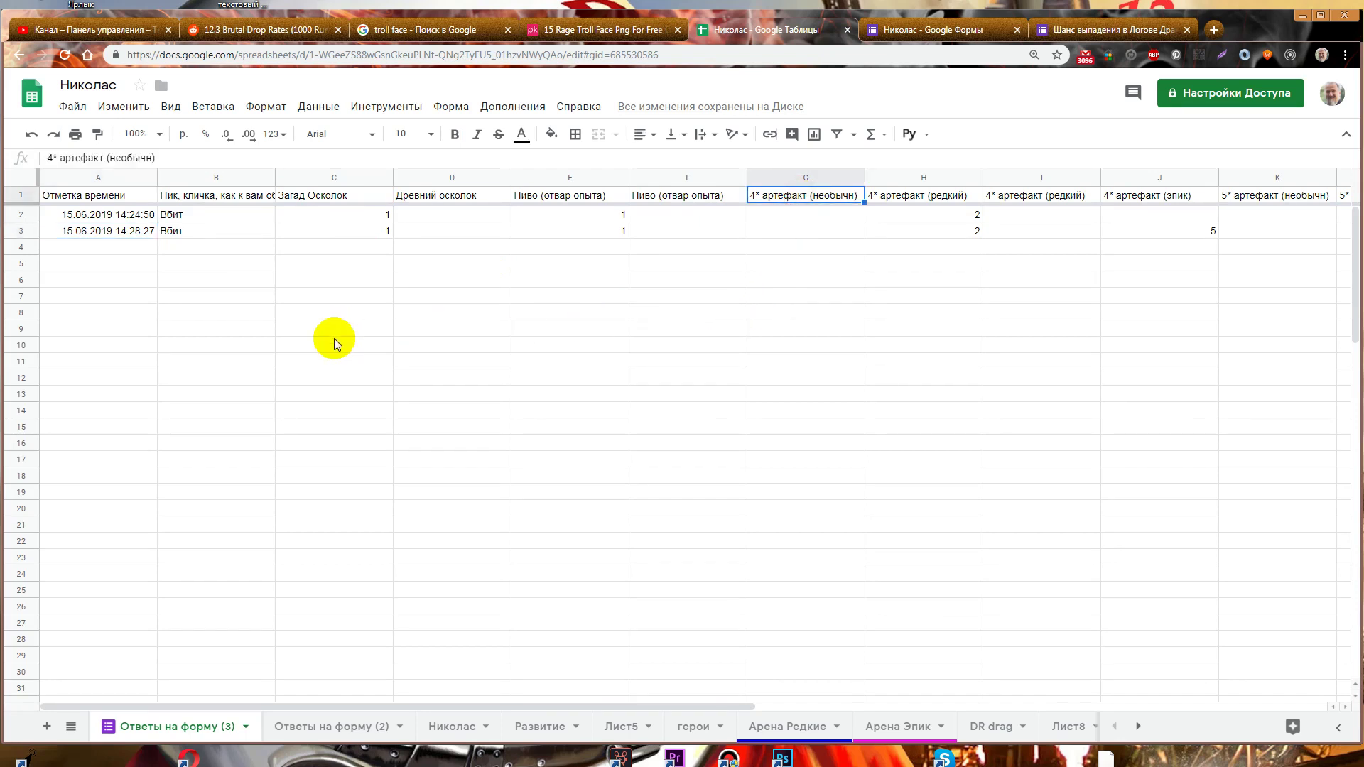
Step: Return to the filled-in survey and submit its answers again, highlighting дополнить in the confirmation text
key(ctrl+Tab)
key(ctrl+Tab)
click(950, 542)
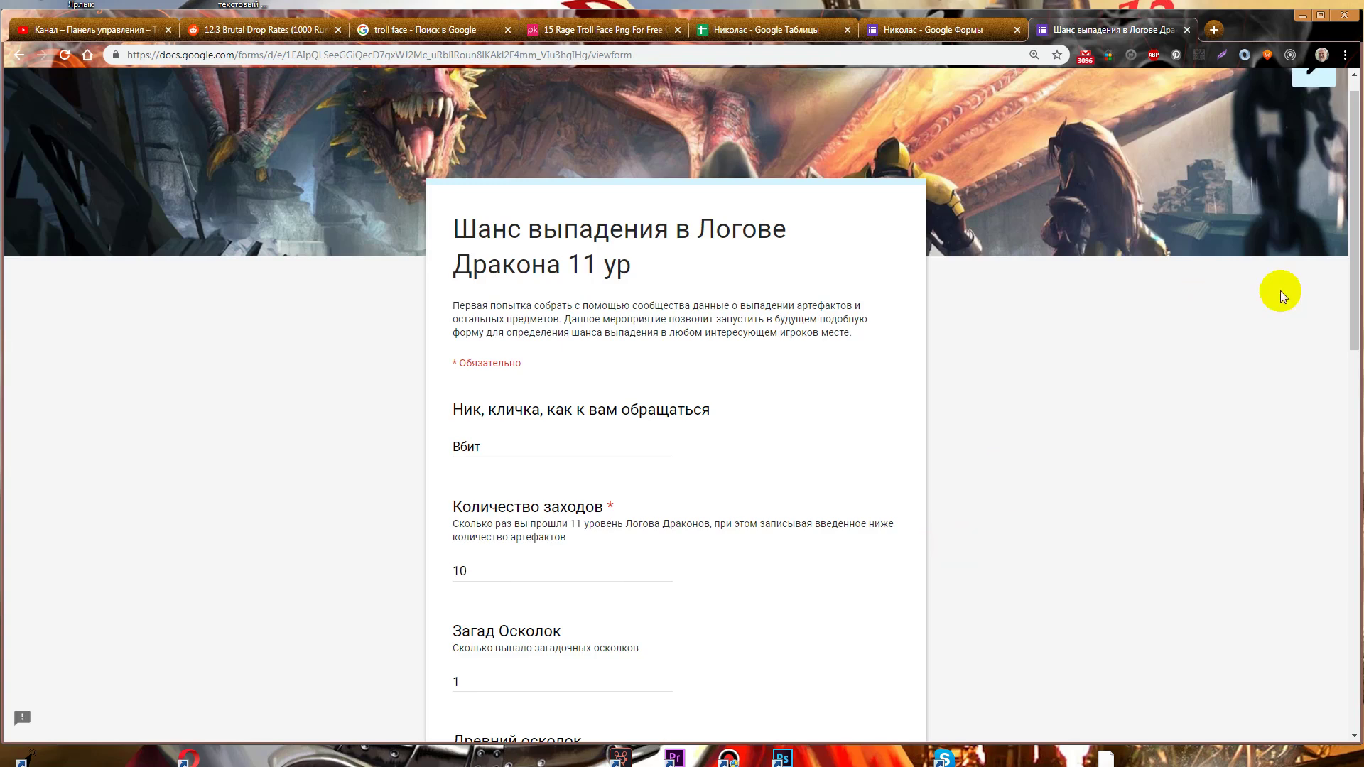
scroll(1320, 509, down, 11)
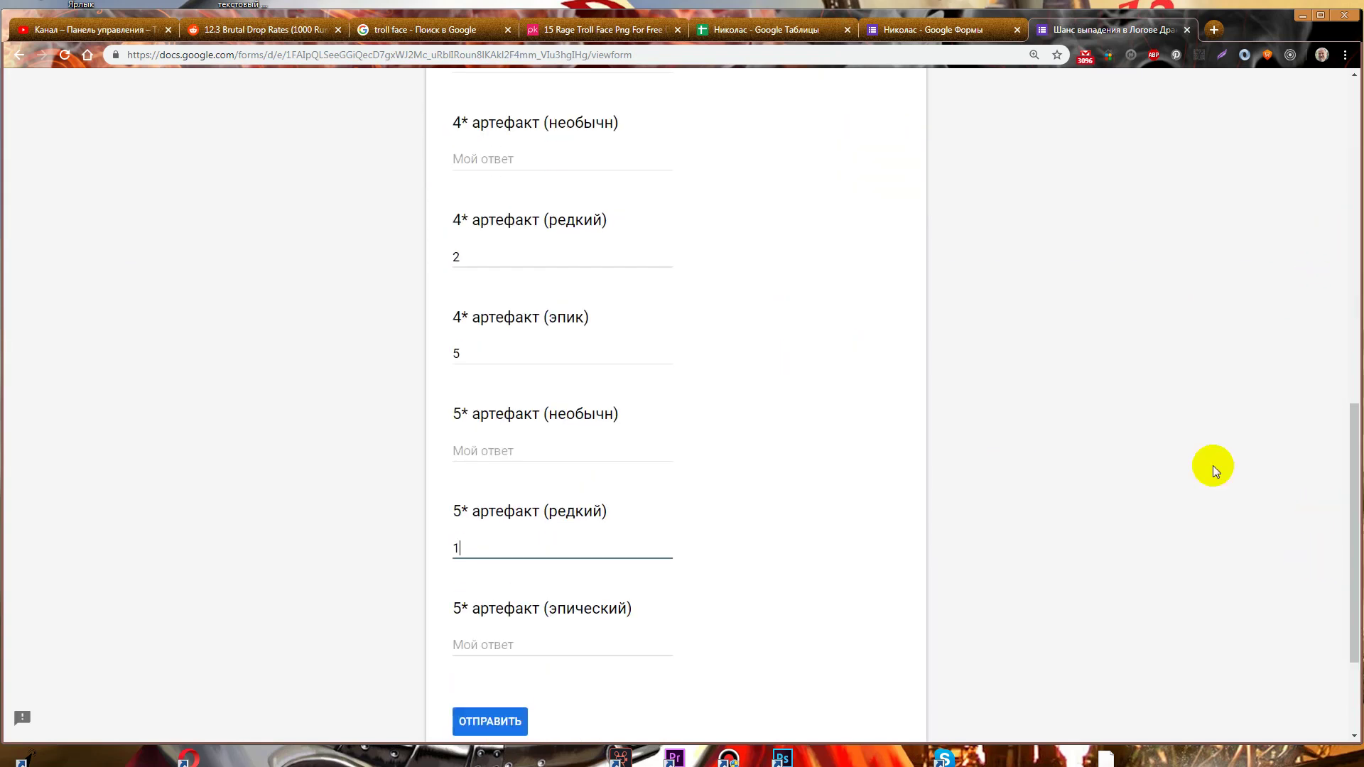
click(489, 721)
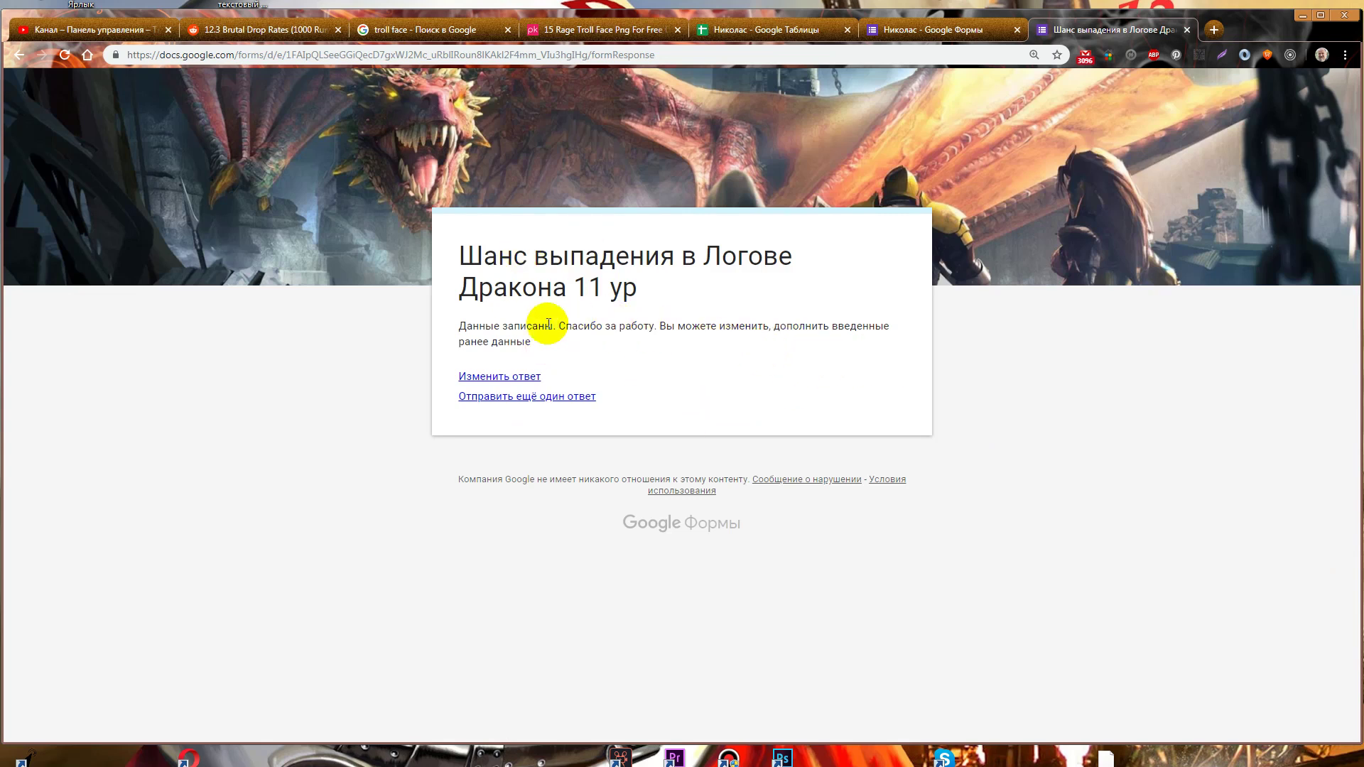
drag(624, 326, 817, 334)
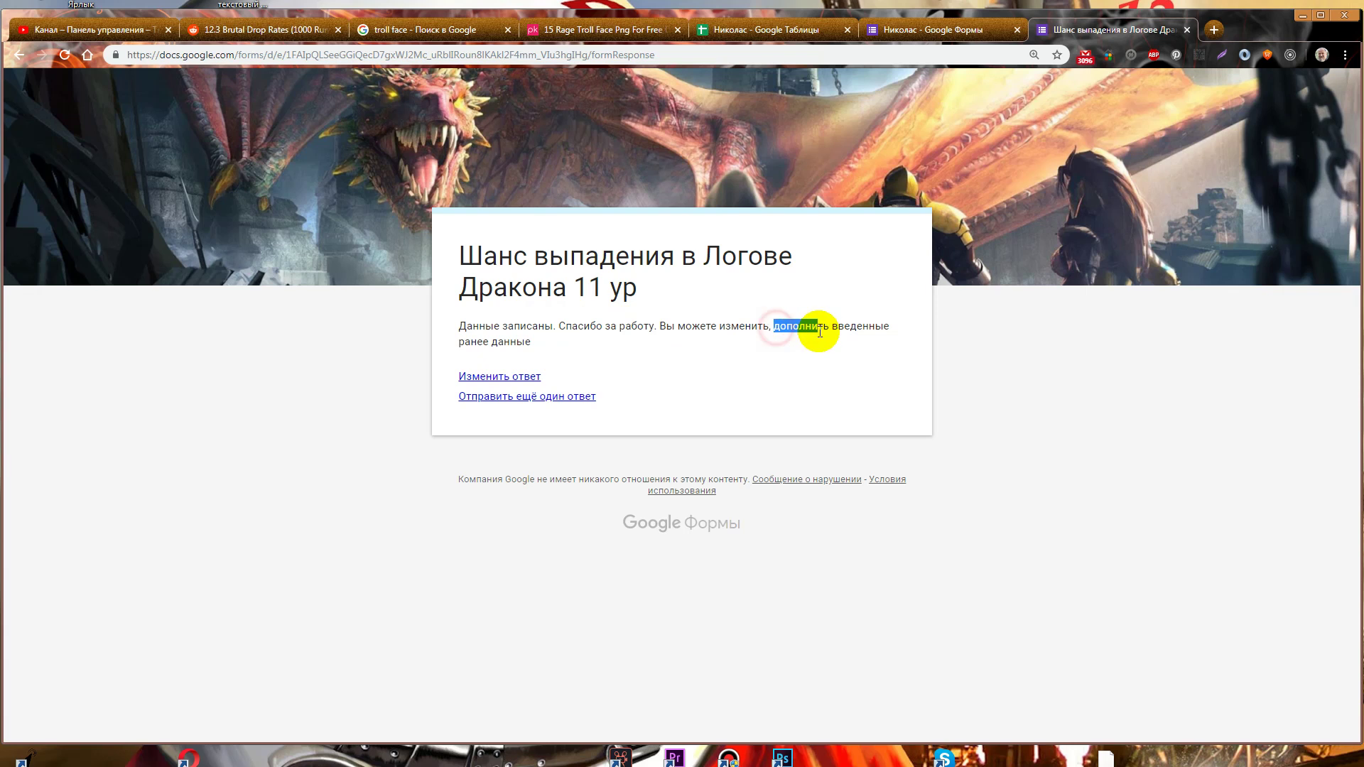
Step: Highlight part of ранее данные in the confirmation text and return to the Google Sheets spreadsheet to check the response on Ответы на форму (4)
drag(466, 341, 505, 343)
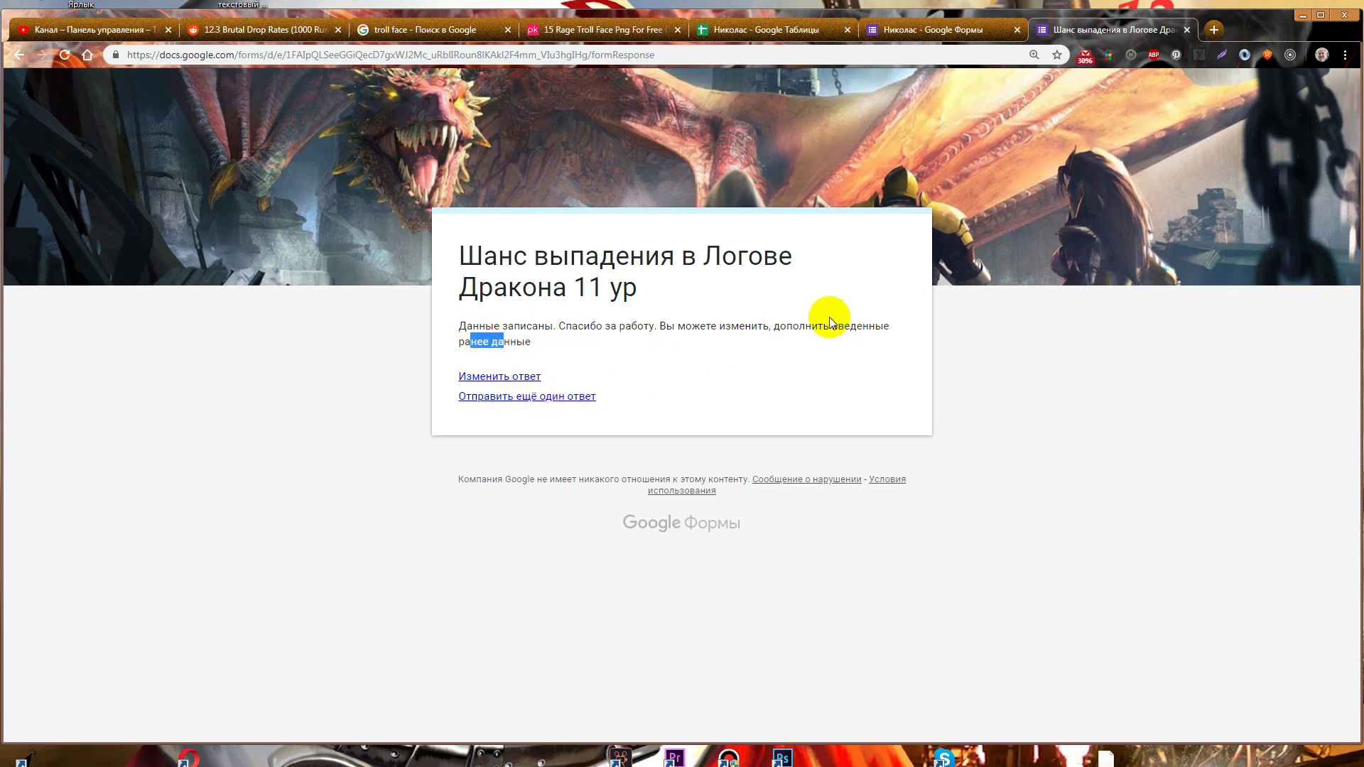
key(ctrl+shift+Tab)
key(ctrl+shift+Tab)
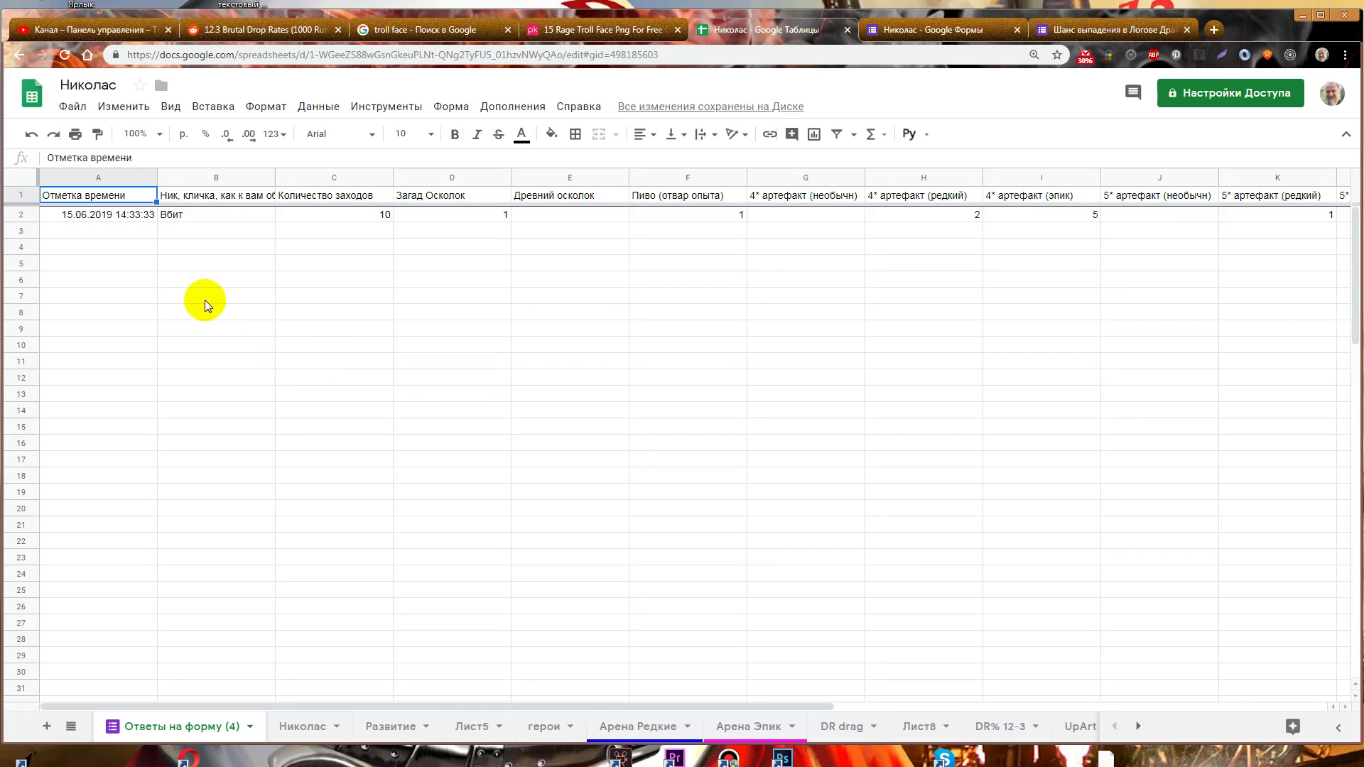
Step: Examine the published DR% 12-3 drop-rate table, including the banner note in its last row
key(ctrl+Tab)
key(ctrl+Tab)
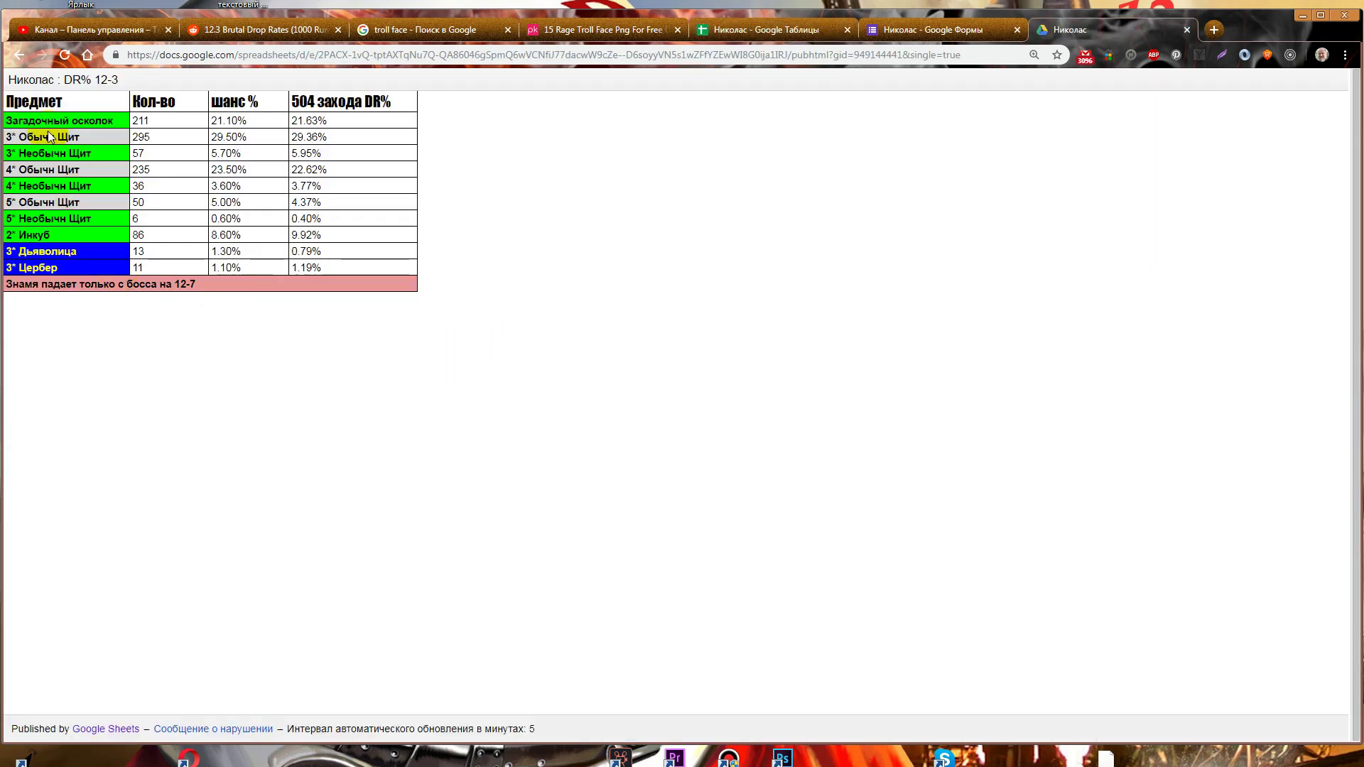
click(102, 283)
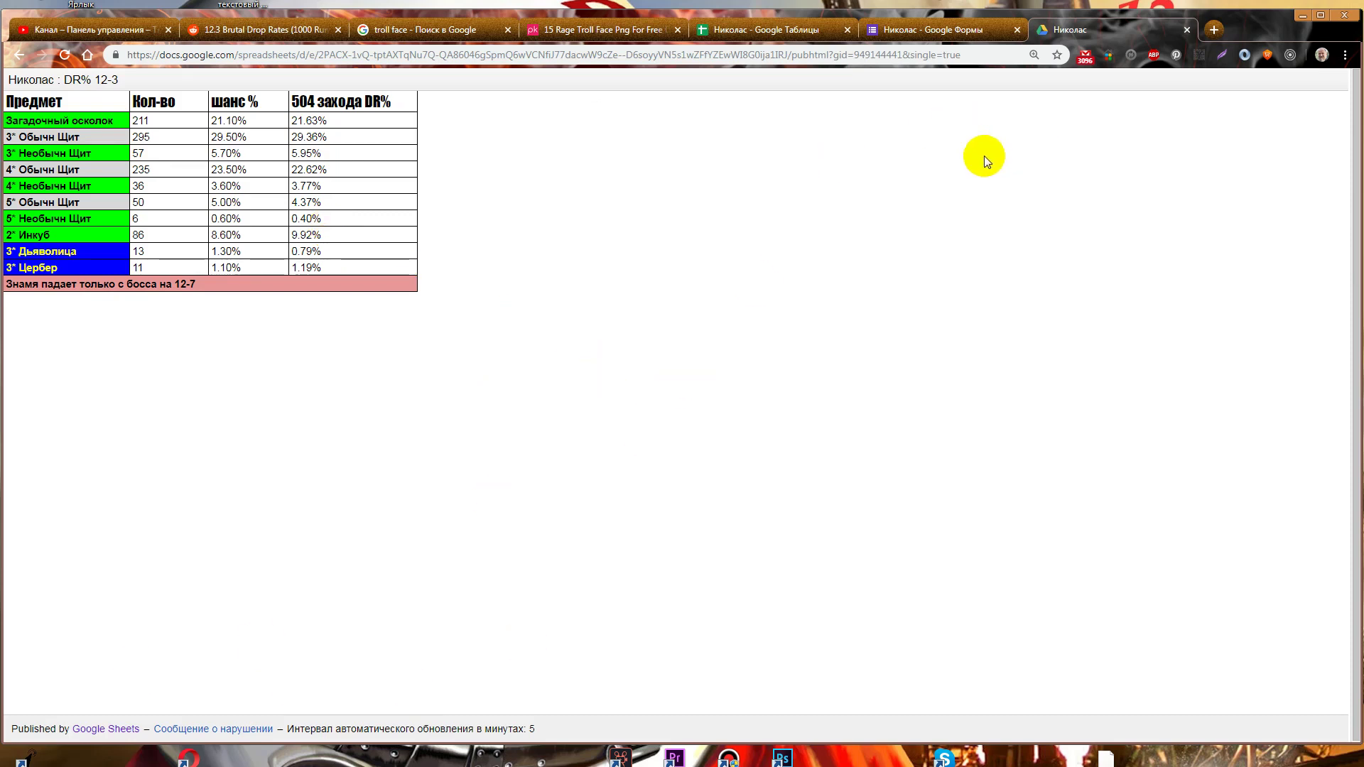
Step: Close the published table and Google Forms pages, and examine the 504 захода DR% values for shields and heroes on the DR% 12-3 sheet
key(ctrl+w)
key(ctrl+w)
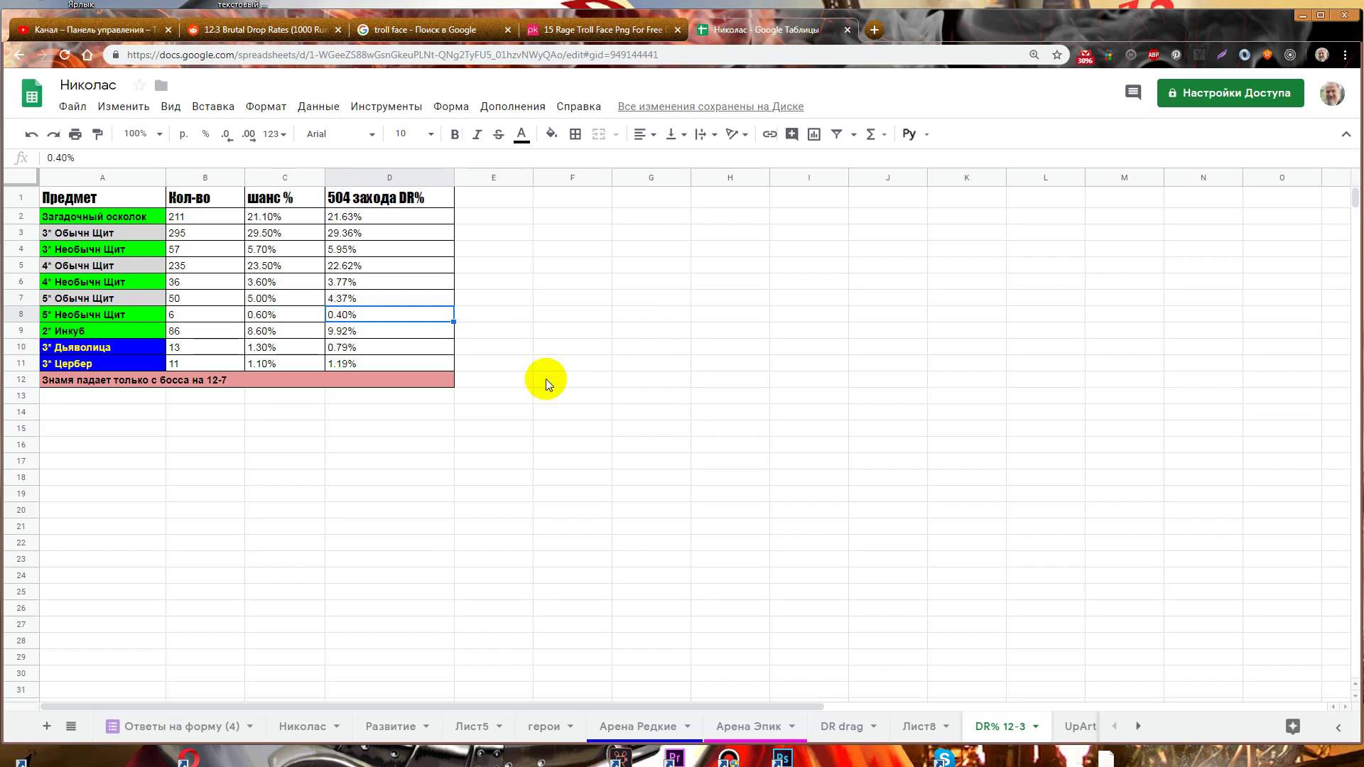
click(382, 336)
click(382, 348)
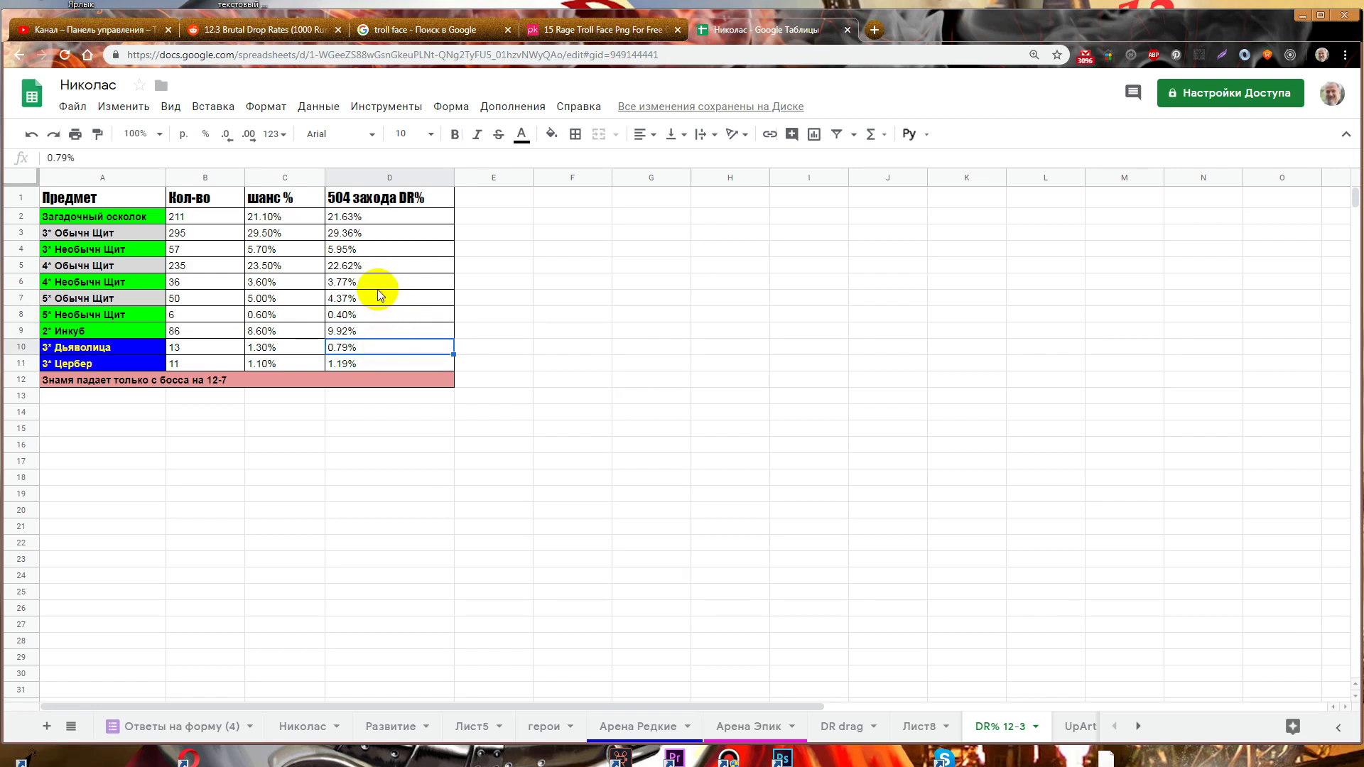
click(382, 284)
click(373, 296)
click(376, 314)
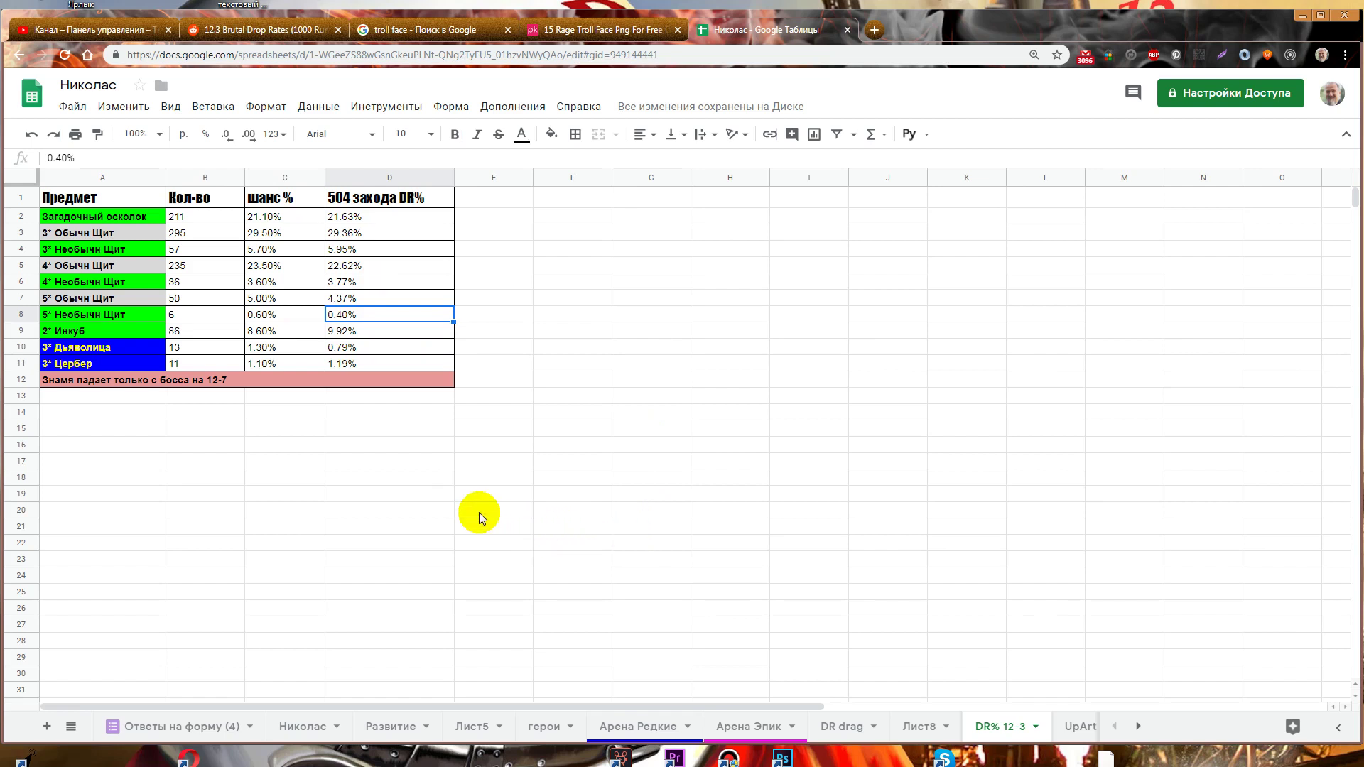
click(398, 334)
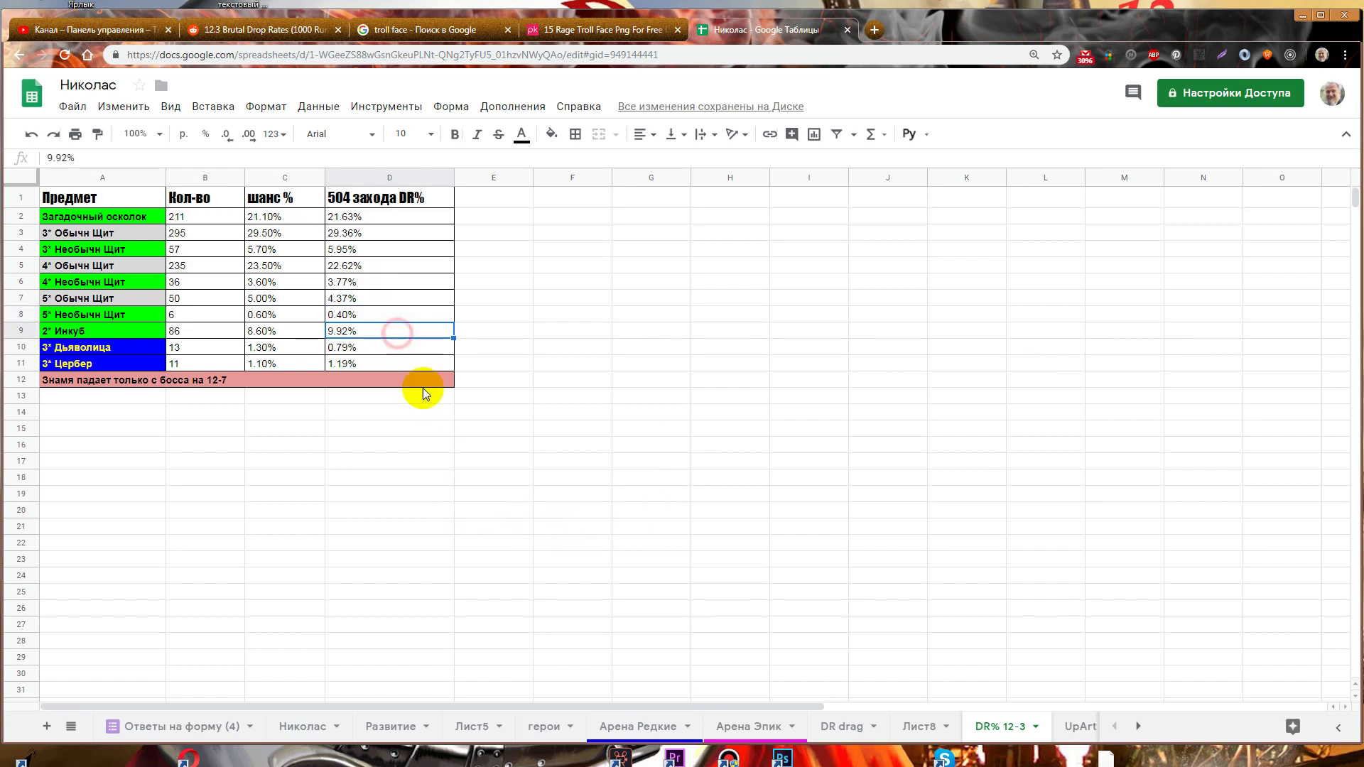